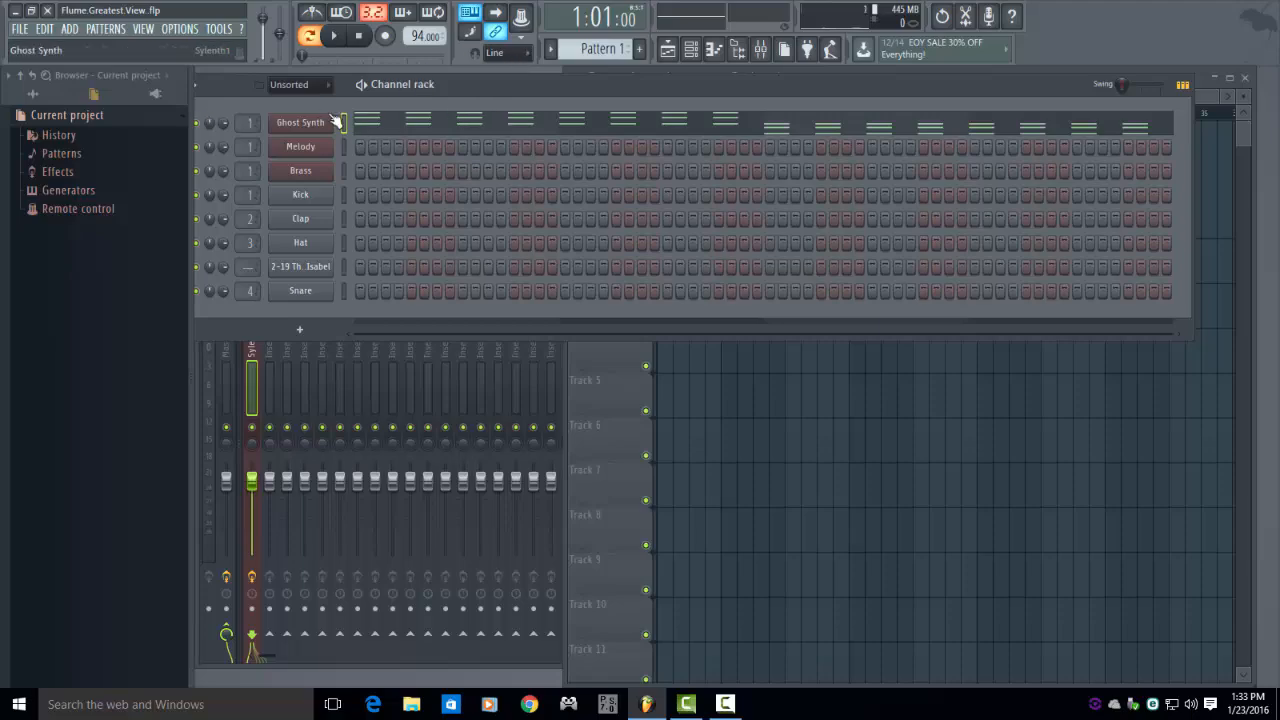
Reset the Ghost Synth channel's Sylenth1 patch to the Init preset and set its polyphony to 8
click(298, 125)
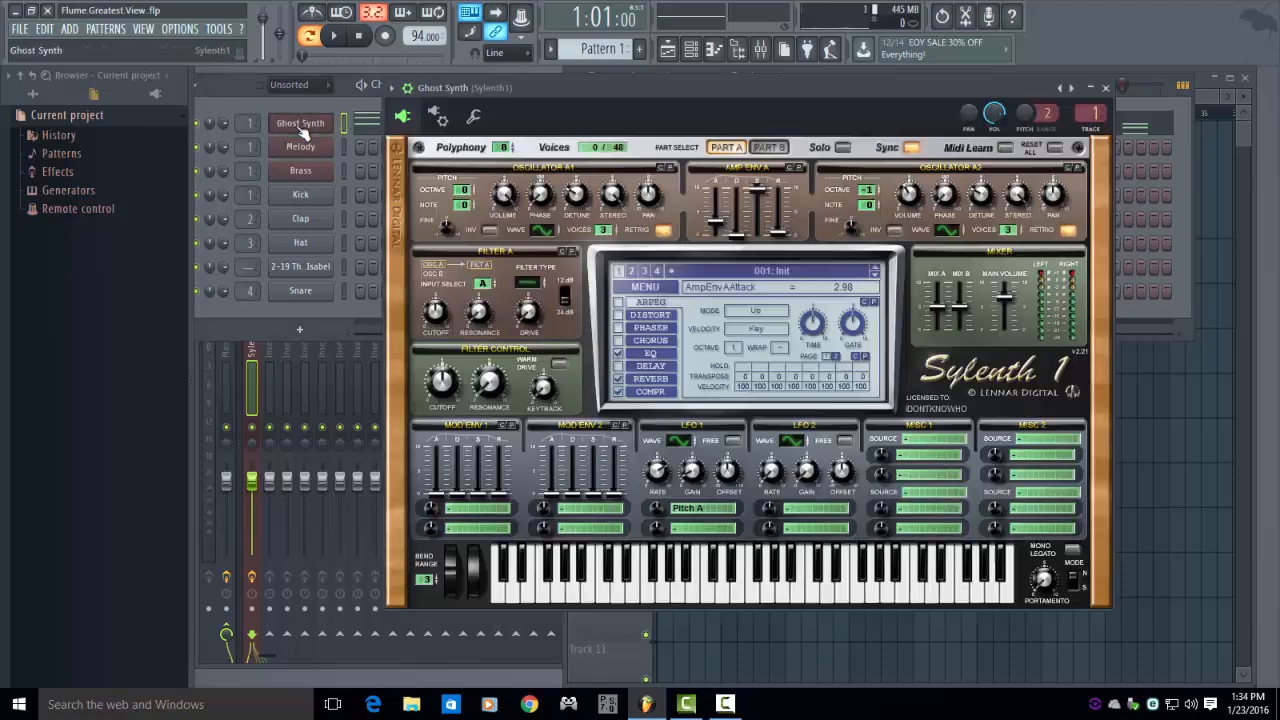
click(670, 289)
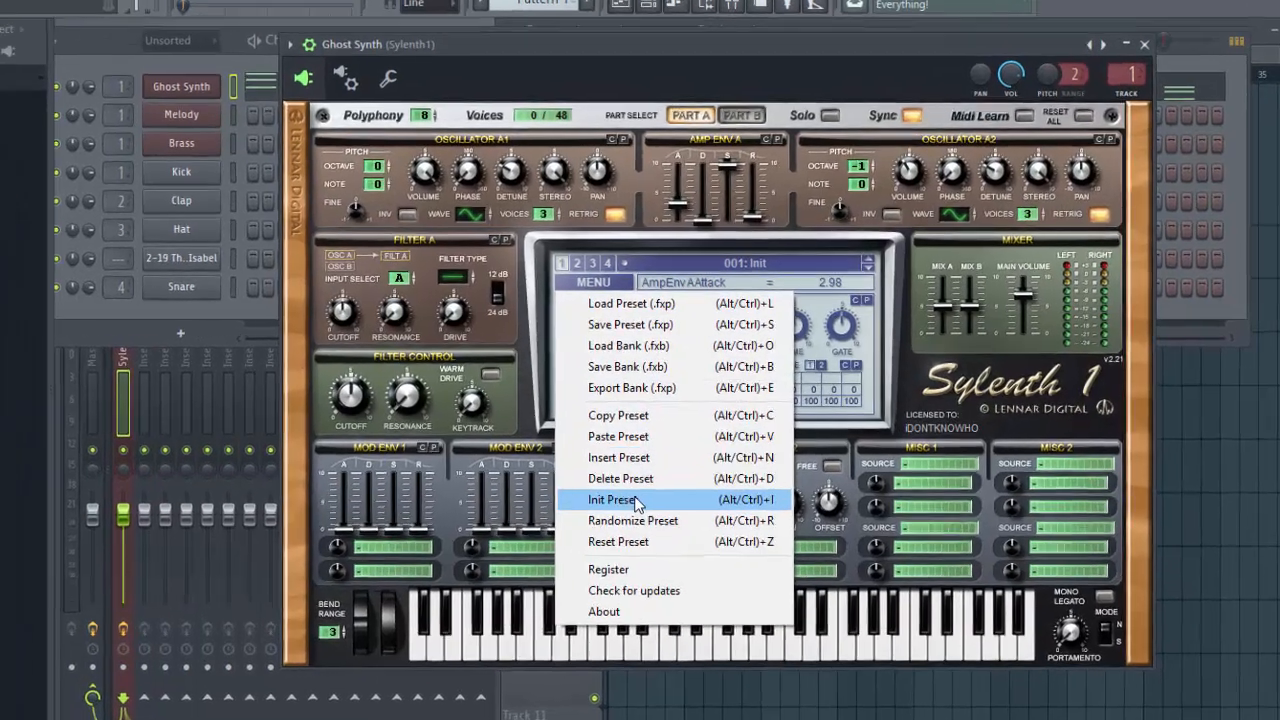
click(636, 499)
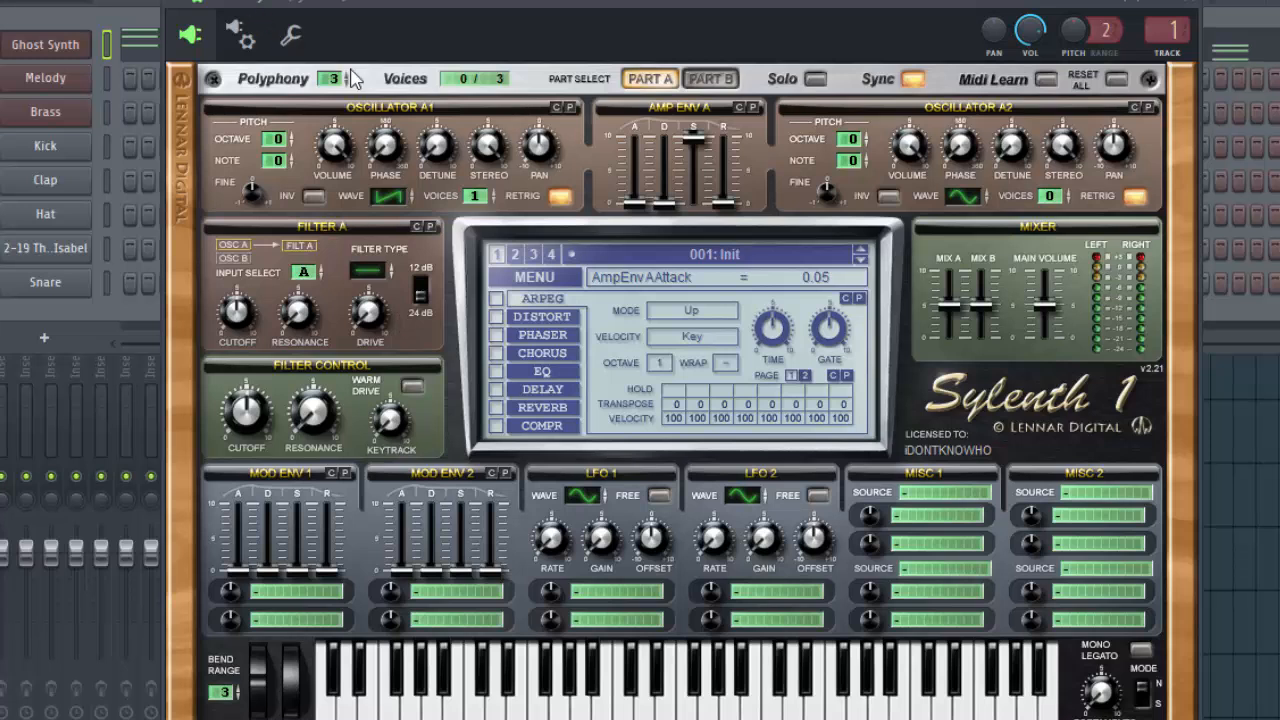
drag(340, 84, 344, 14)
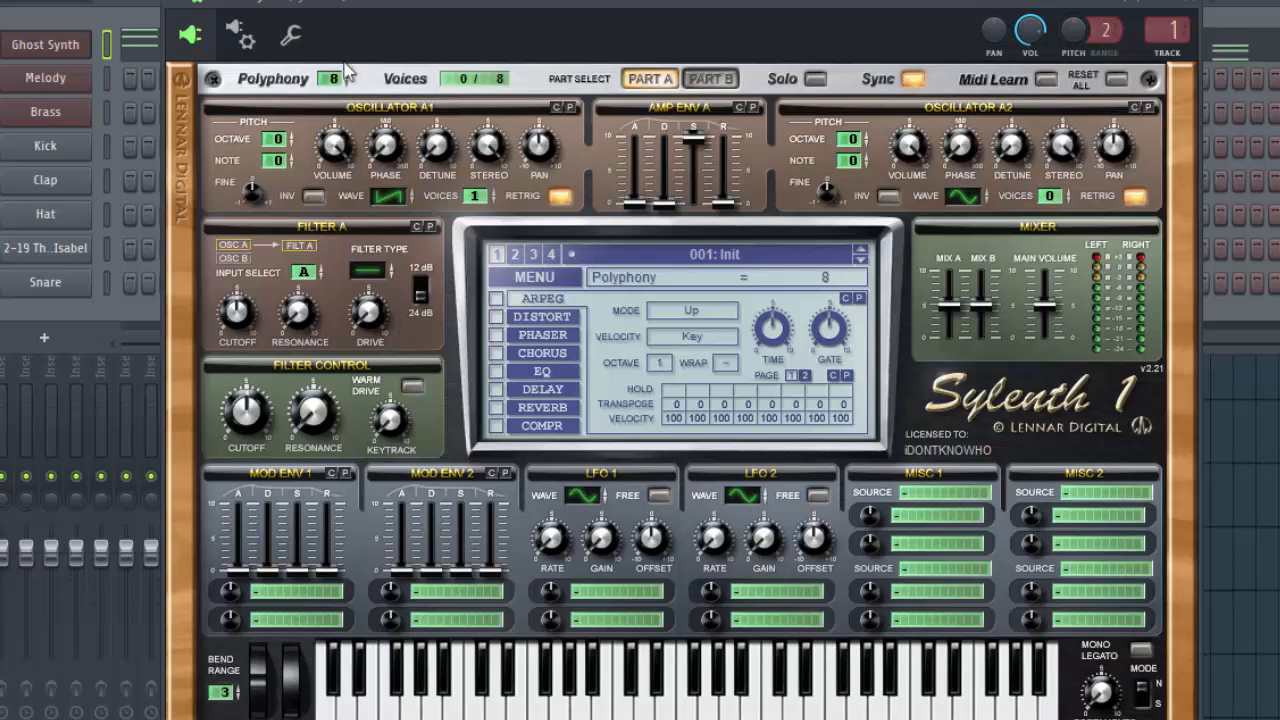
Set oscillator A1 to a sine wave with 3 voices, adjusting its detune, and set the amp envelope's attack to 2.98 and release to 0.56
mouse_move(401, 200)
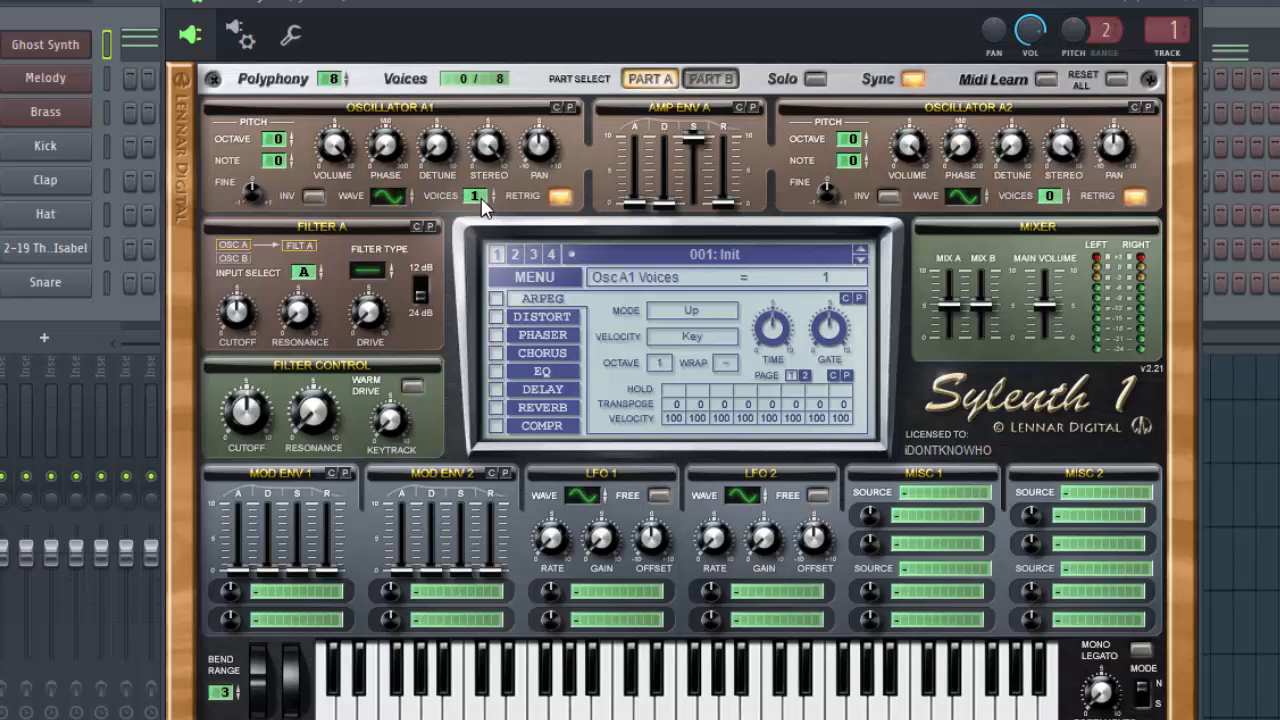
drag(486, 199, 493, 171)
scroll(444, 148, up, 3)
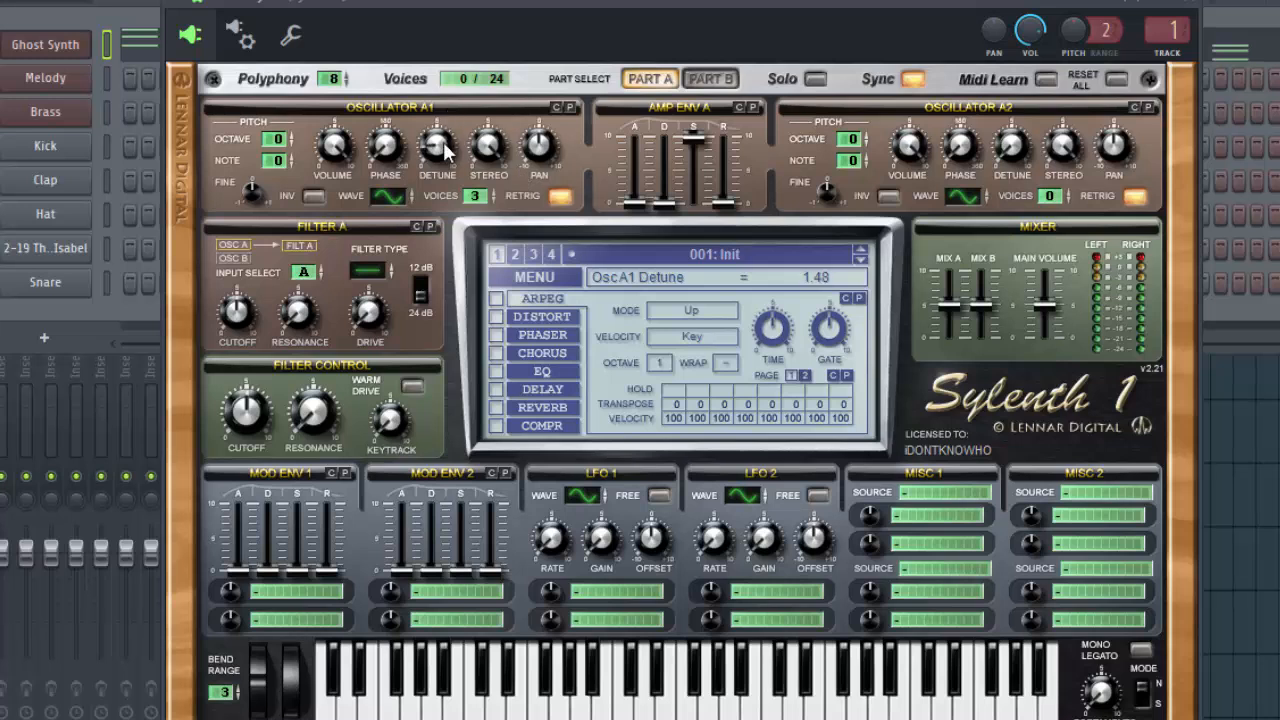
scroll(445, 145, up, 5)
scroll(444, 143, up, 2)
mouse_move(638, 210)
mouse_down()
mouse_move(637, 182)
mouse_move(630, 196)
mouse_up()
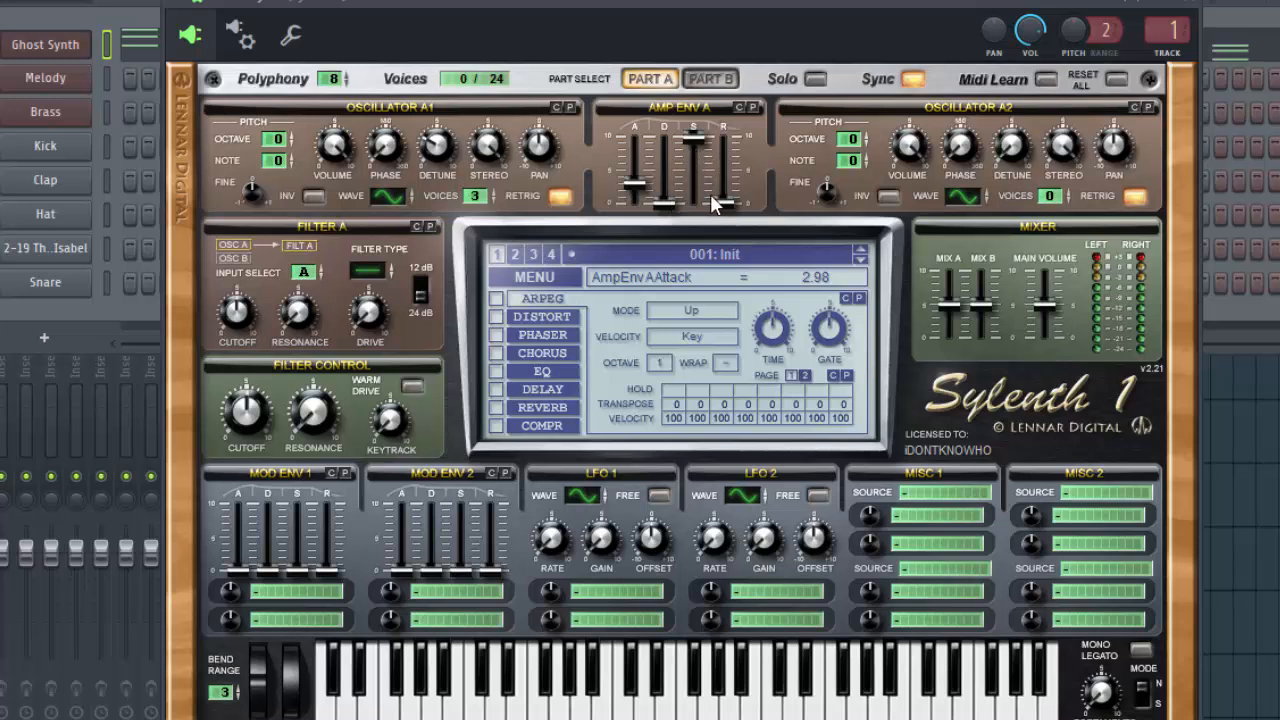
mouse_move(720, 207)
mouse_down()
mouse_move(723, 192)
mouse_move(723, 210)
mouse_up()
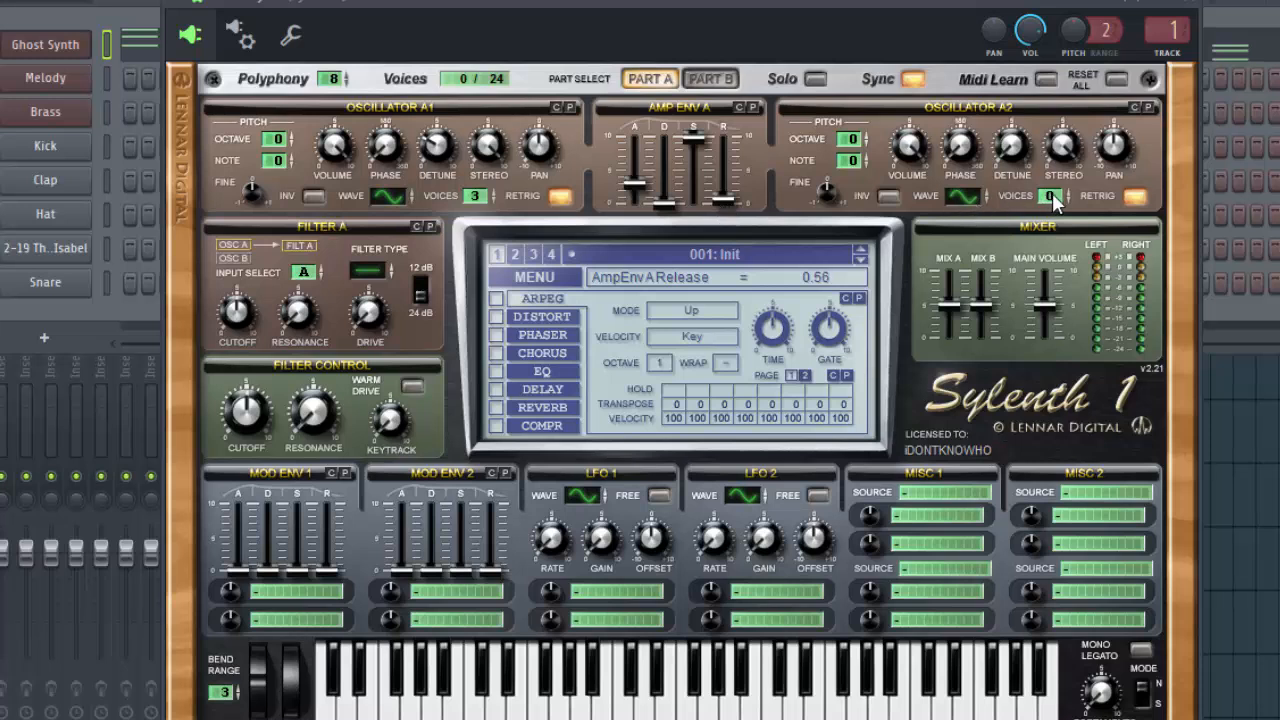
Set oscillator A2 to 3 voices, octave -1, volume 3.81 and detune 2.76
drag(1055, 200, 1064, 155)
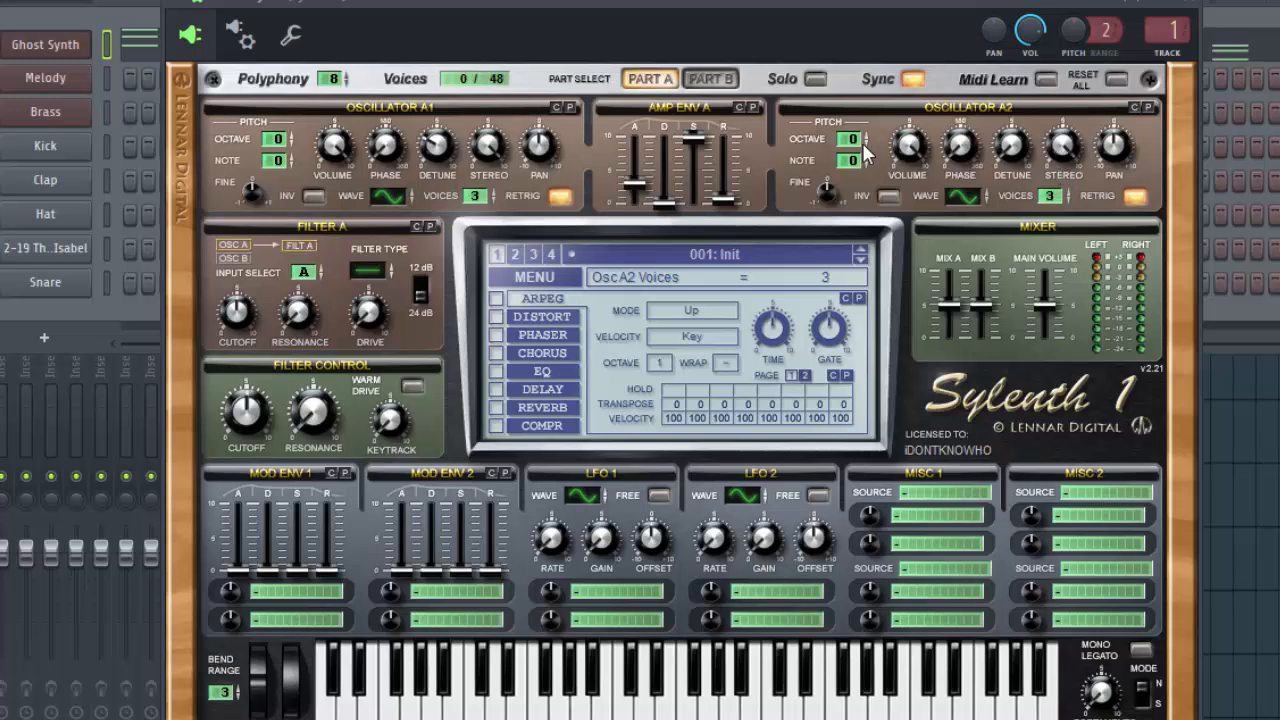
drag(862, 144, 857, 153)
drag(909, 148, 914, 194)
mouse_move(918, 147)
mouse_down()
mouse_move(918, 209)
mouse_move(918, 142)
mouse_up()
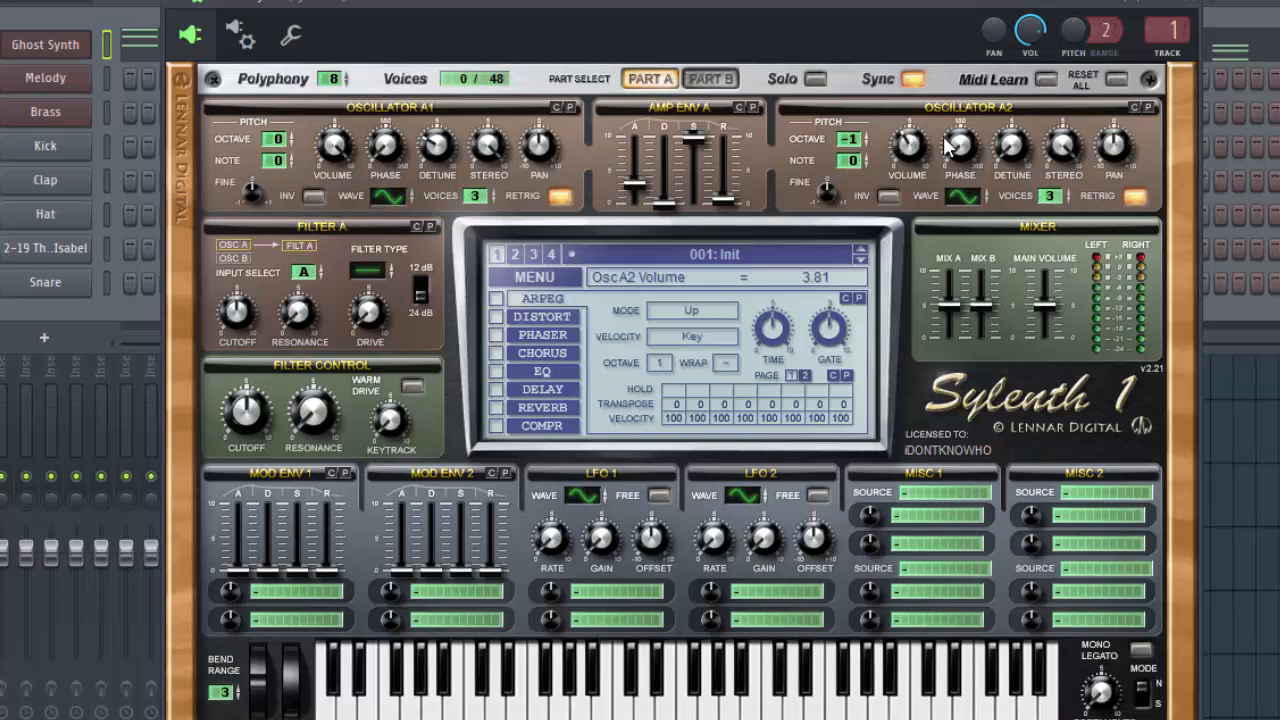
scroll(1012, 147, up, 8)
scroll(1012, 147, down, 1)
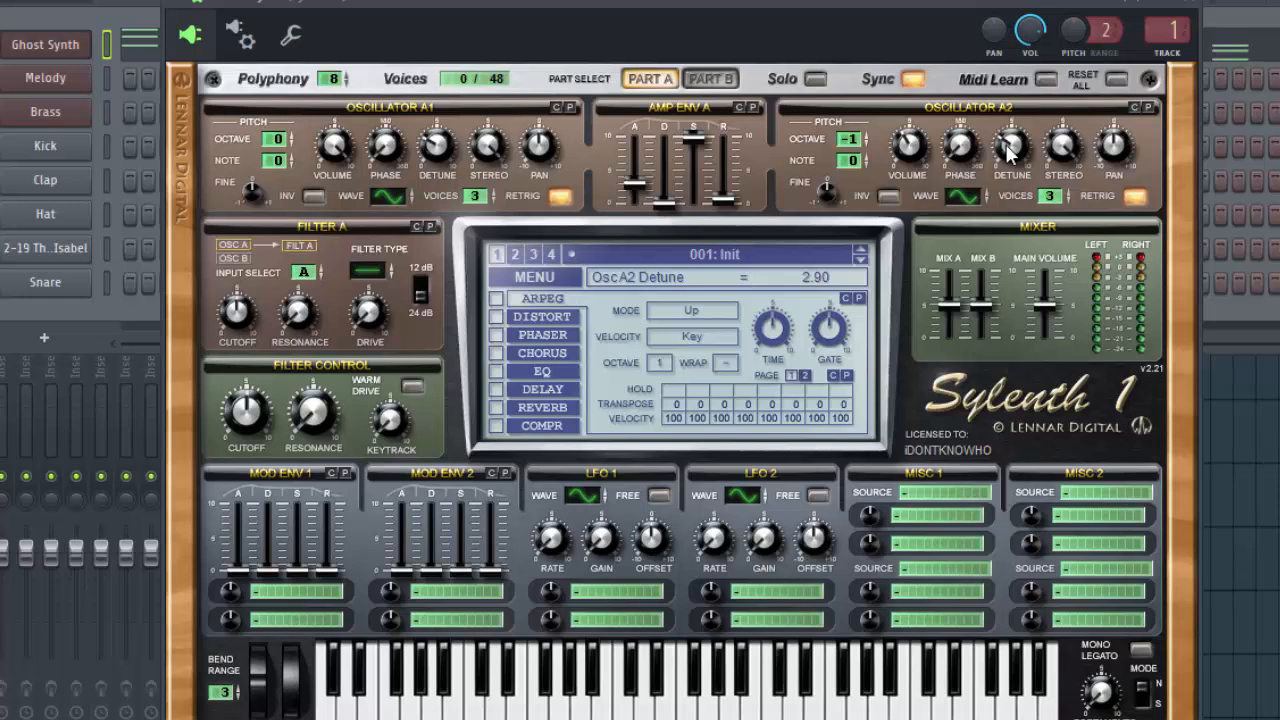
scroll(1012, 150, down, 2)
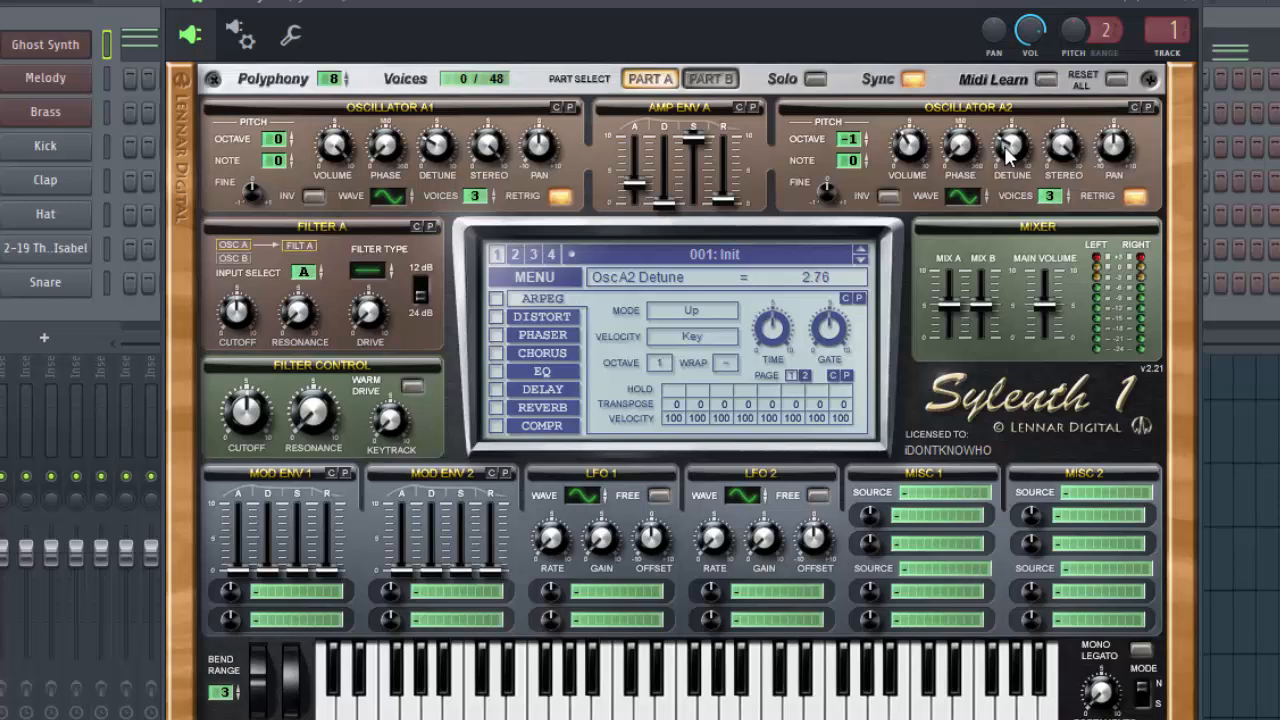
Route LFO 1 to Pitch A, raise its rate and set its gain to 0.76
click(601, 585)
click(619, 411)
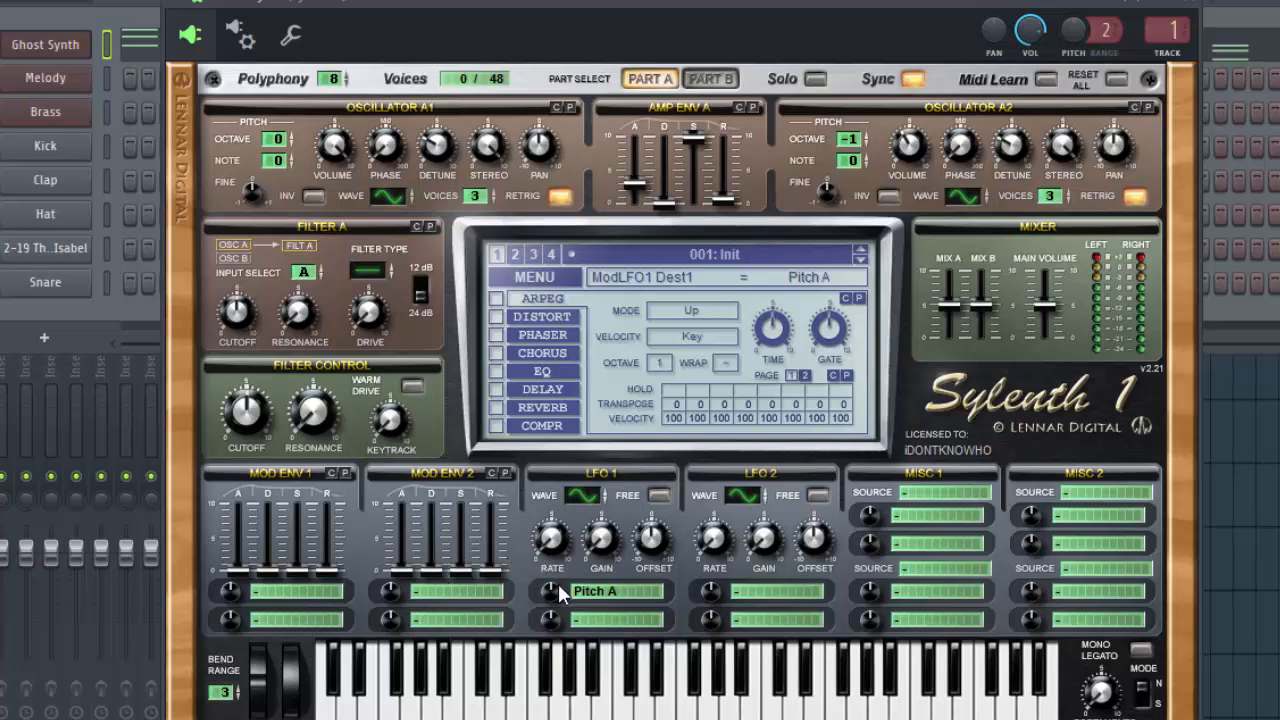
mouse_move(555, 584)
mouse_move(535, 555)
drag(535, 555, 601, 541)
mouse_move(596, 545)
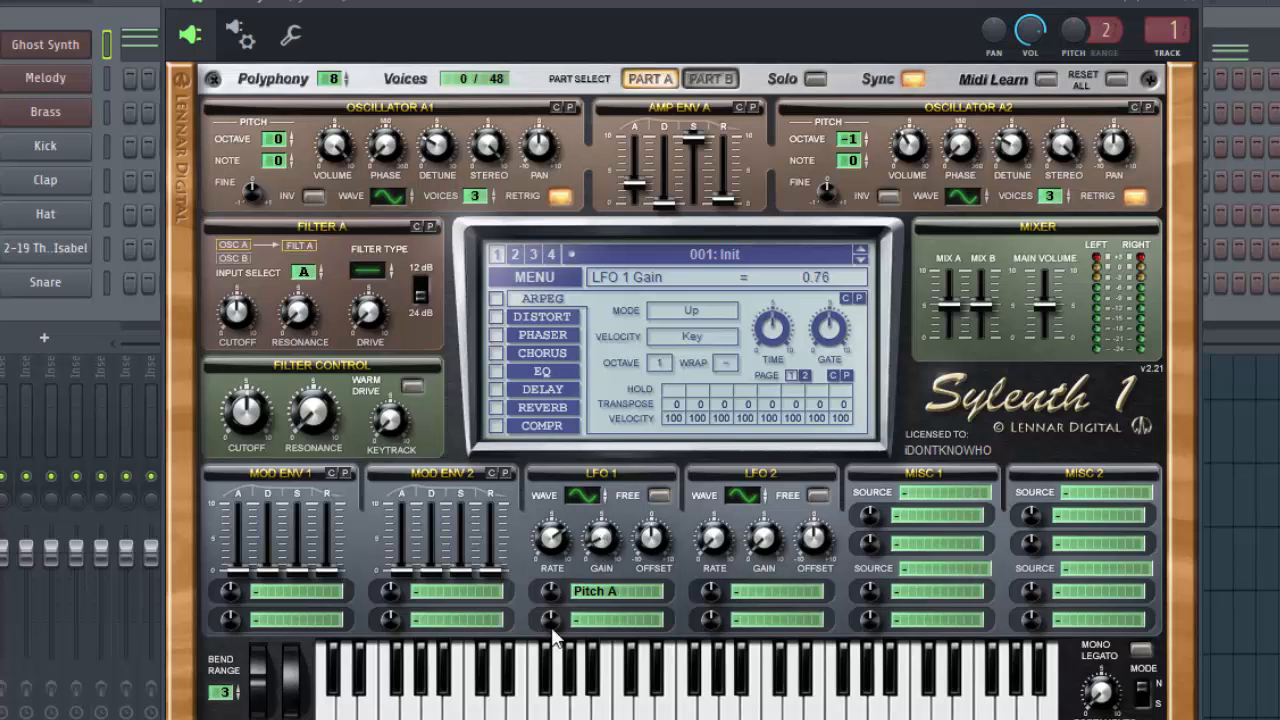
Enable the EQ with treble at 9.79 dB and treble frequency at 1831.11 Hz
click(550, 374)
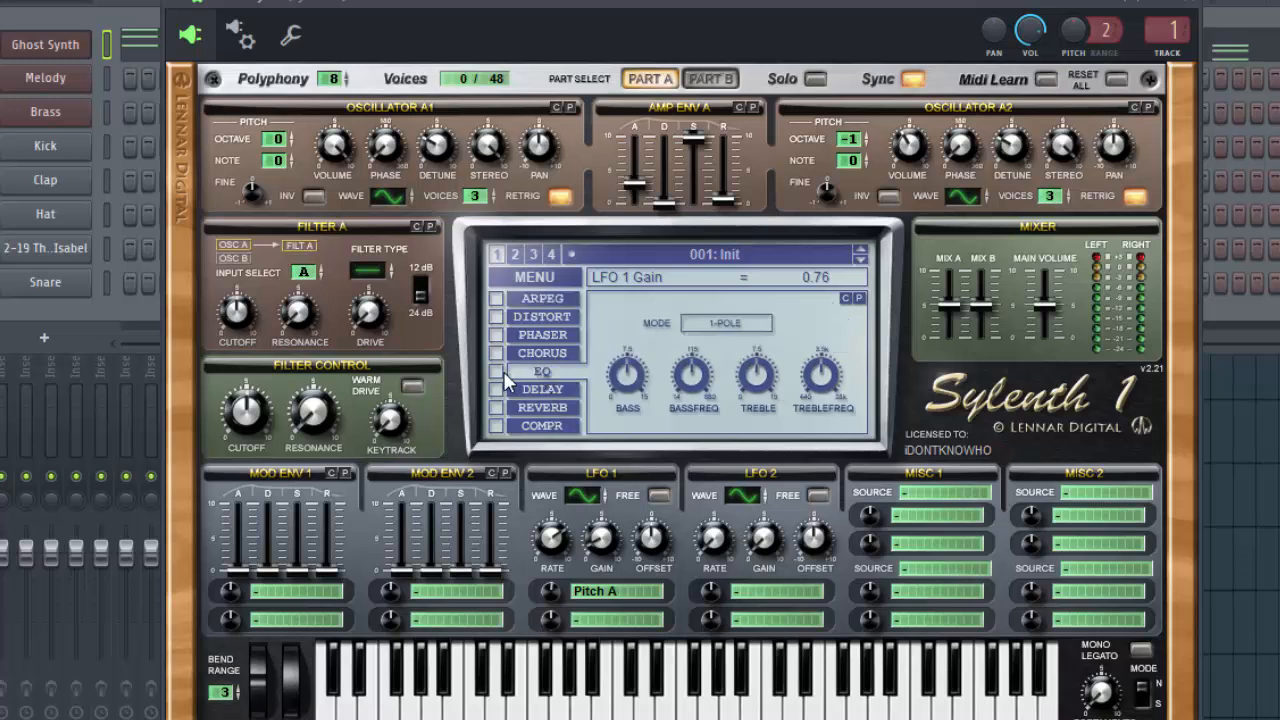
click(498, 373)
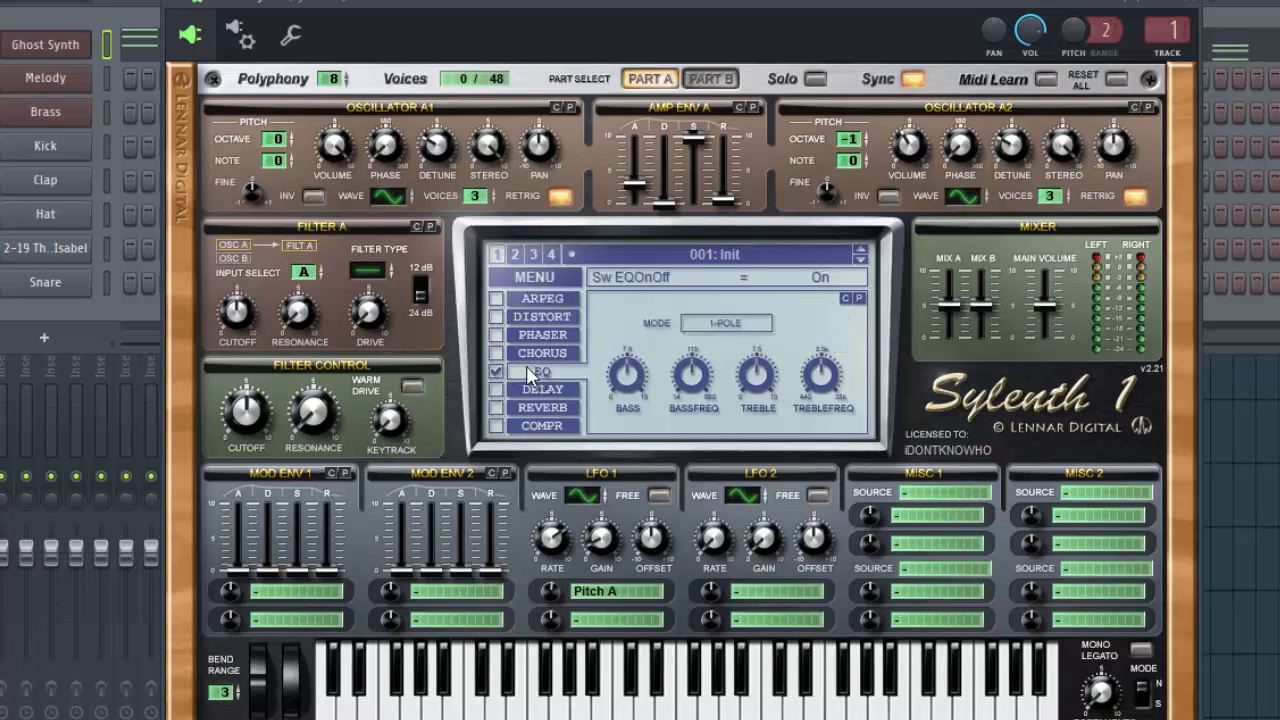
drag(758, 380, 758, 380)
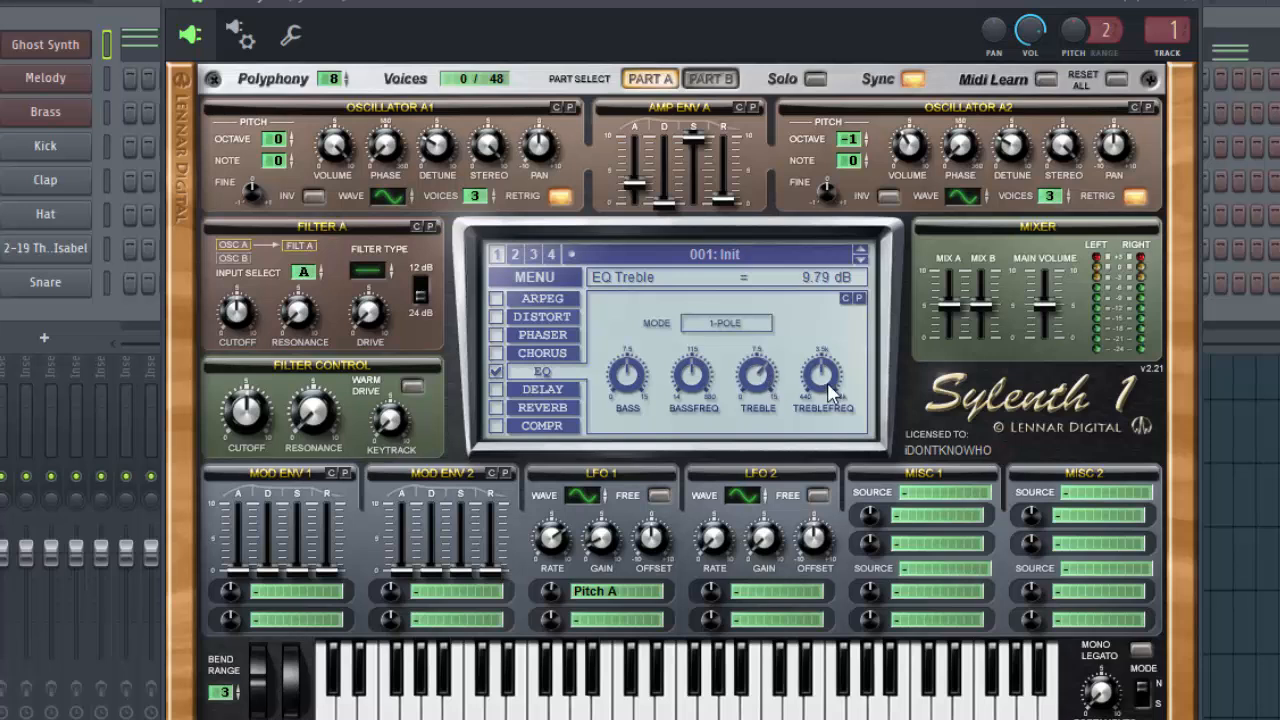
drag(828, 388, 824, 369)
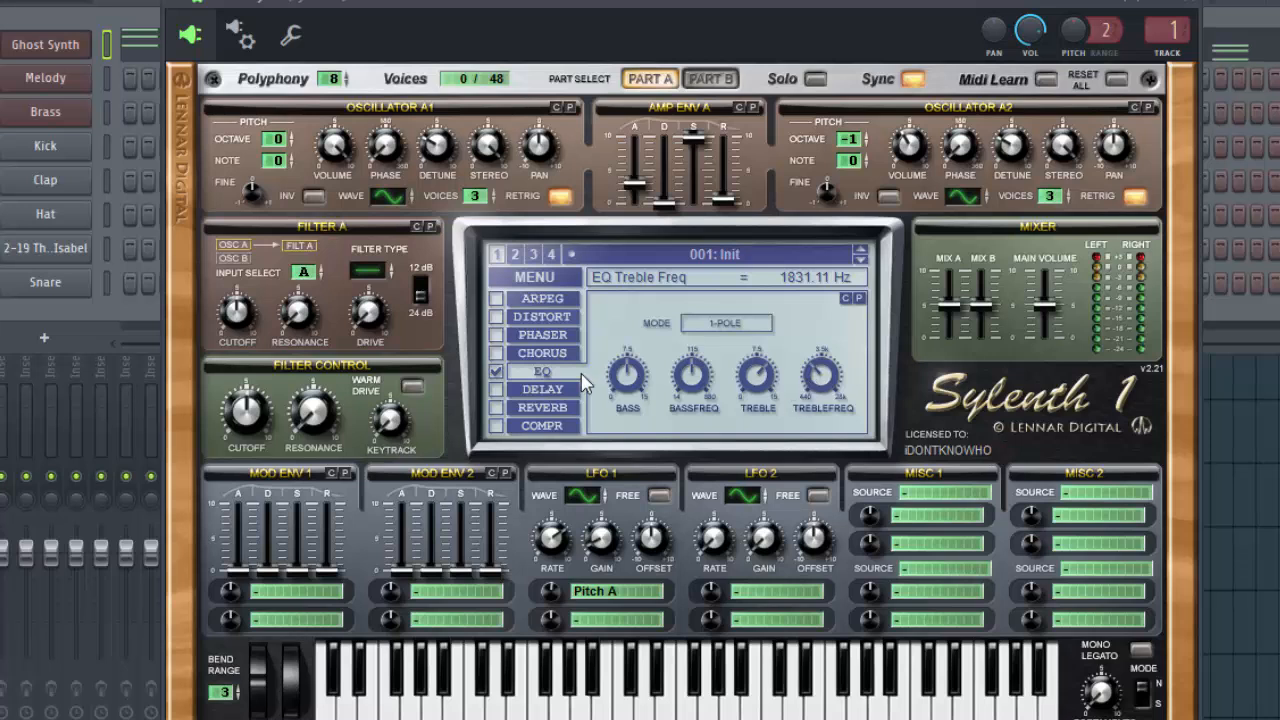
Enable the reverb, adjust its size, reduce its width to about half and set dry/wet to 35.71 %
click(525, 410)
click(495, 410)
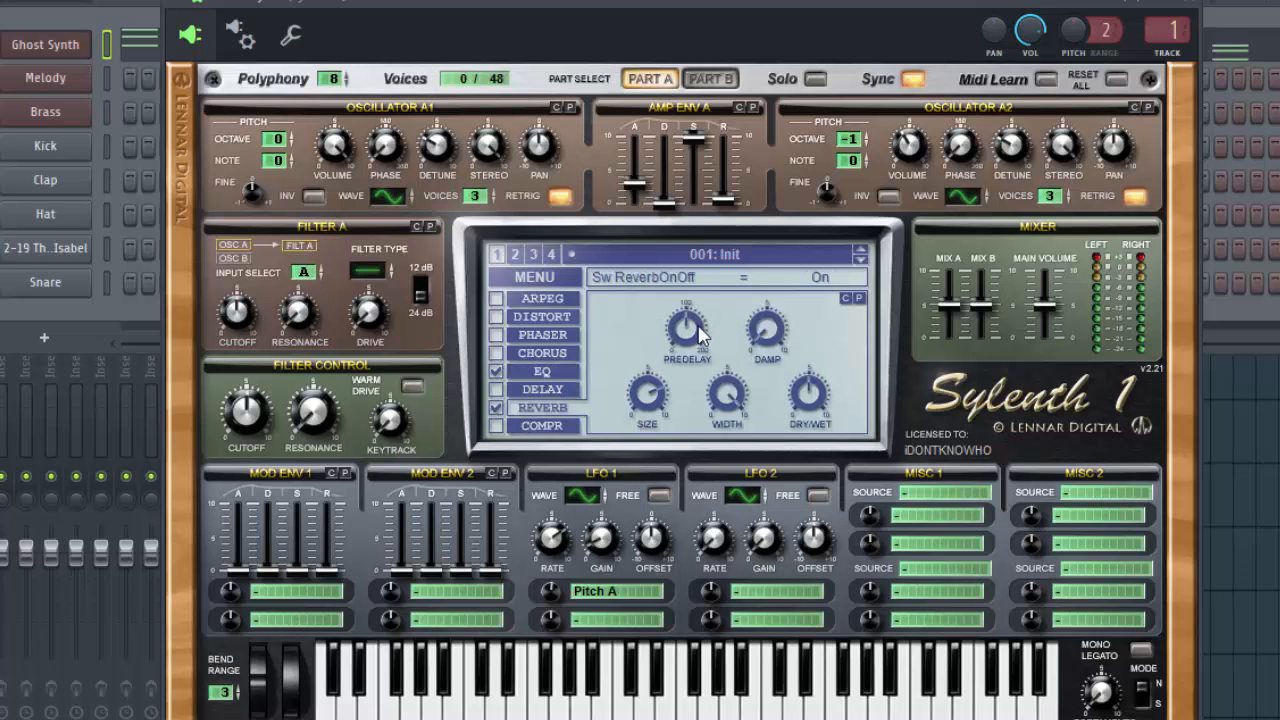
drag(657, 393, 815, 390)
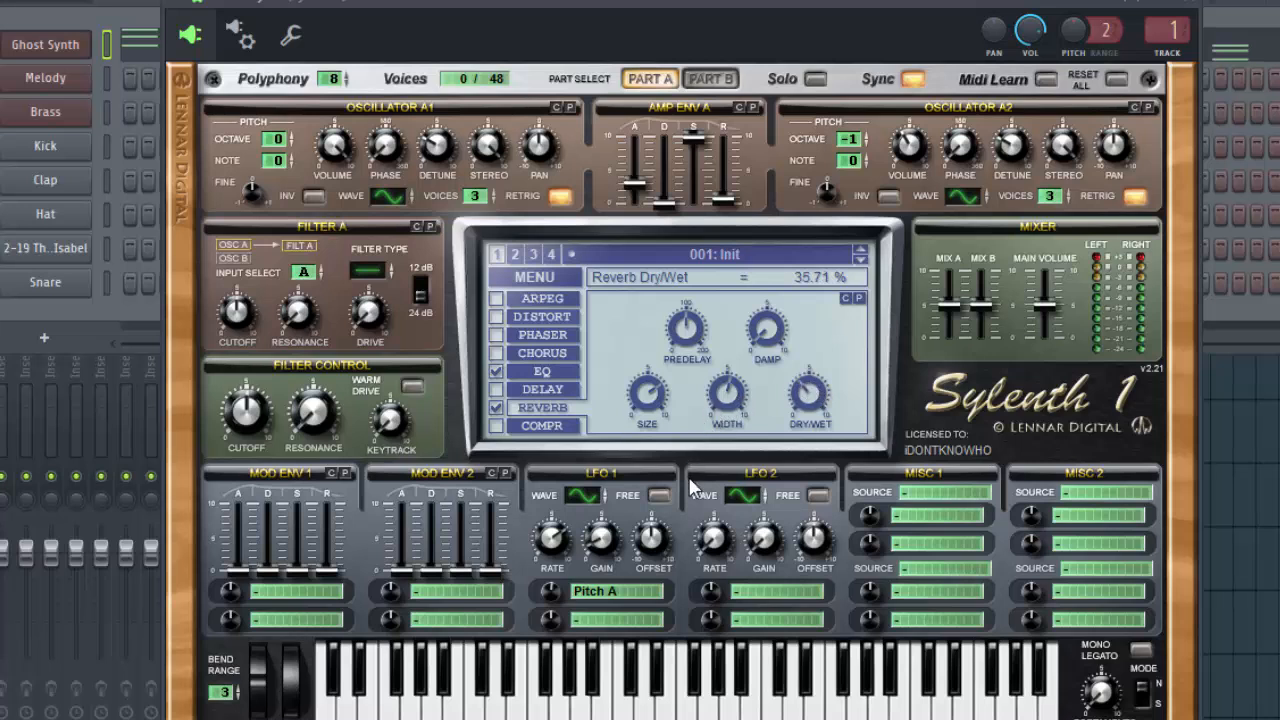
Enable the compressor effect and close the Ghost Synth plugin window
click(507, 428)
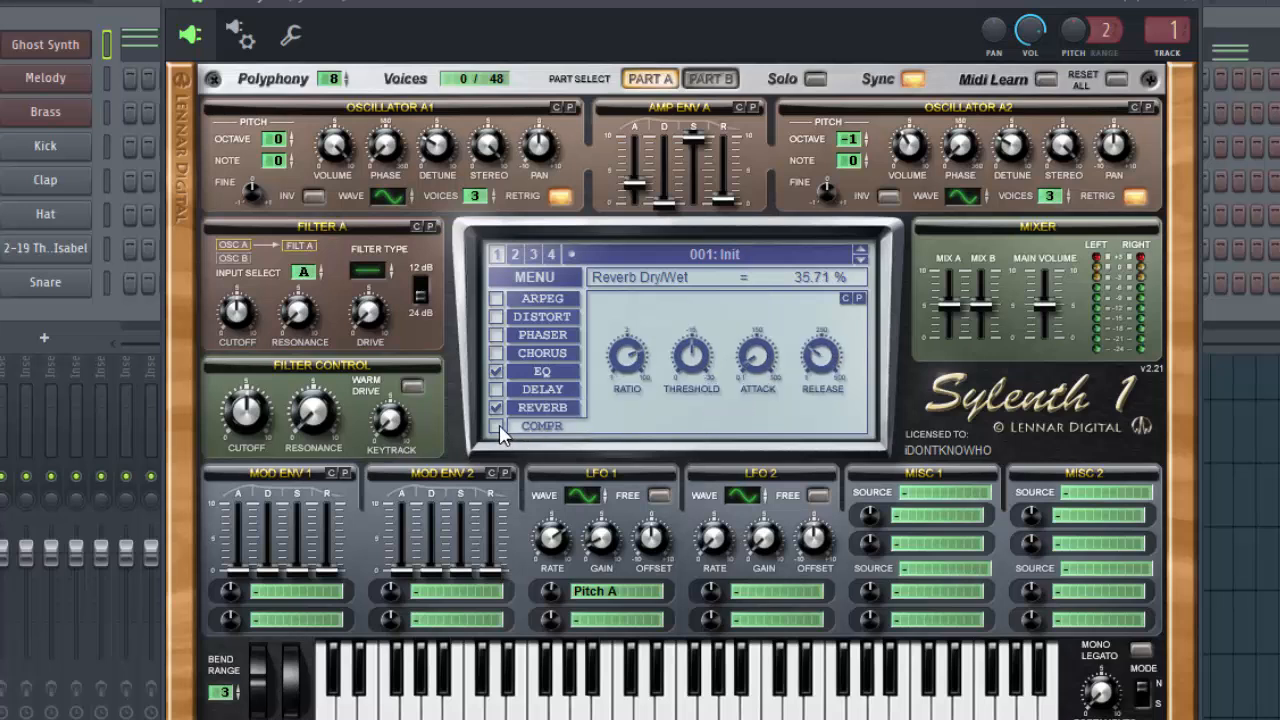
click(499, 426)
click(628, 358)
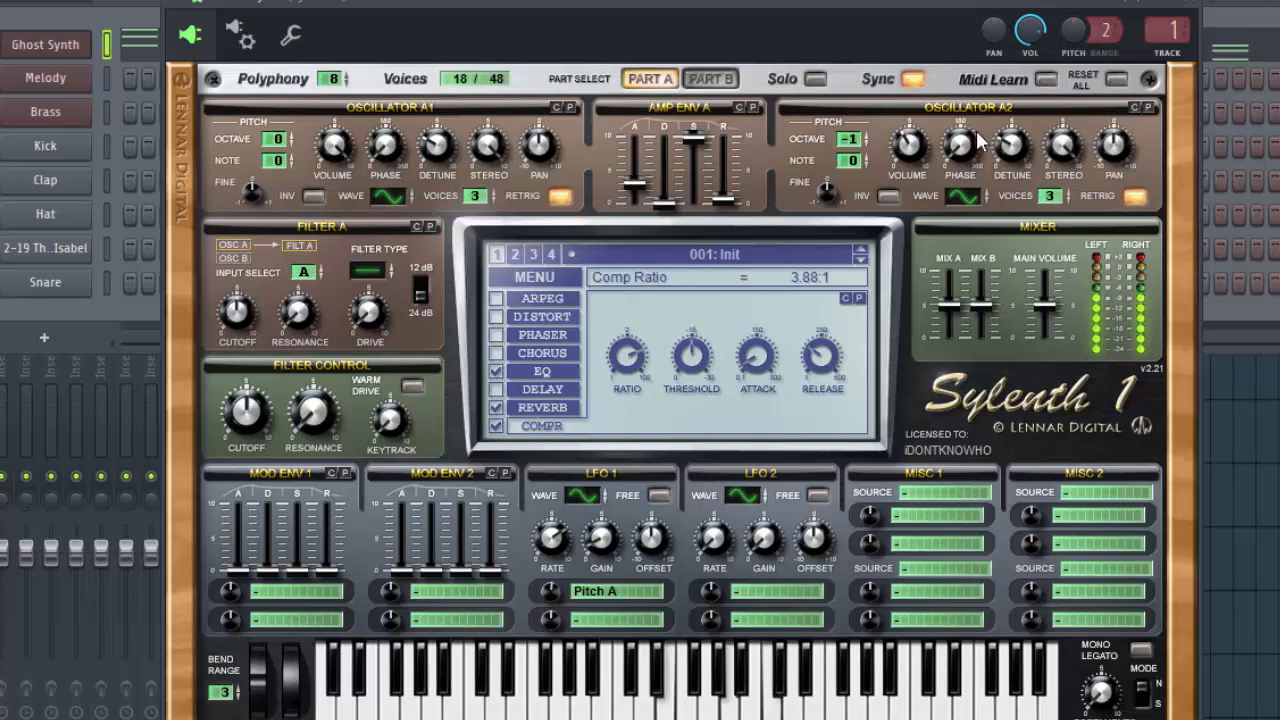
click(1203, 12)
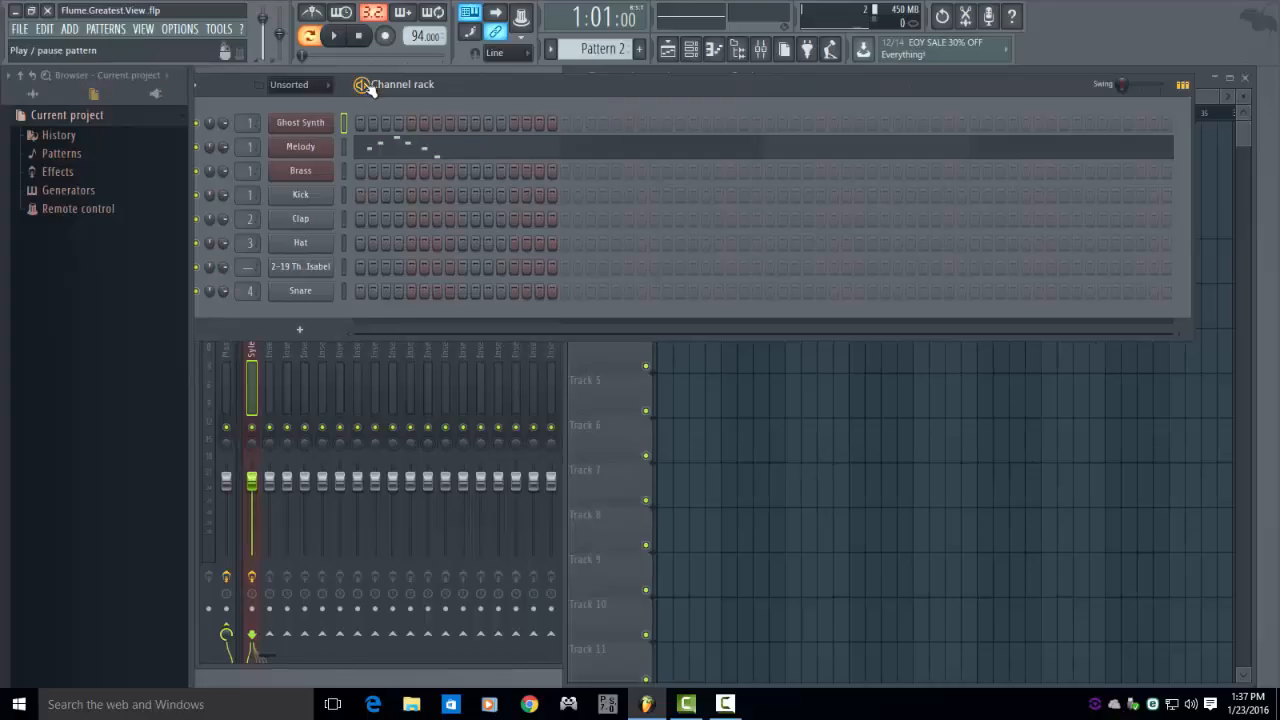
Preview the melody in Pattern 2 and reset the Melody channel's Sylenth1 patch to the Init preset
key(space)
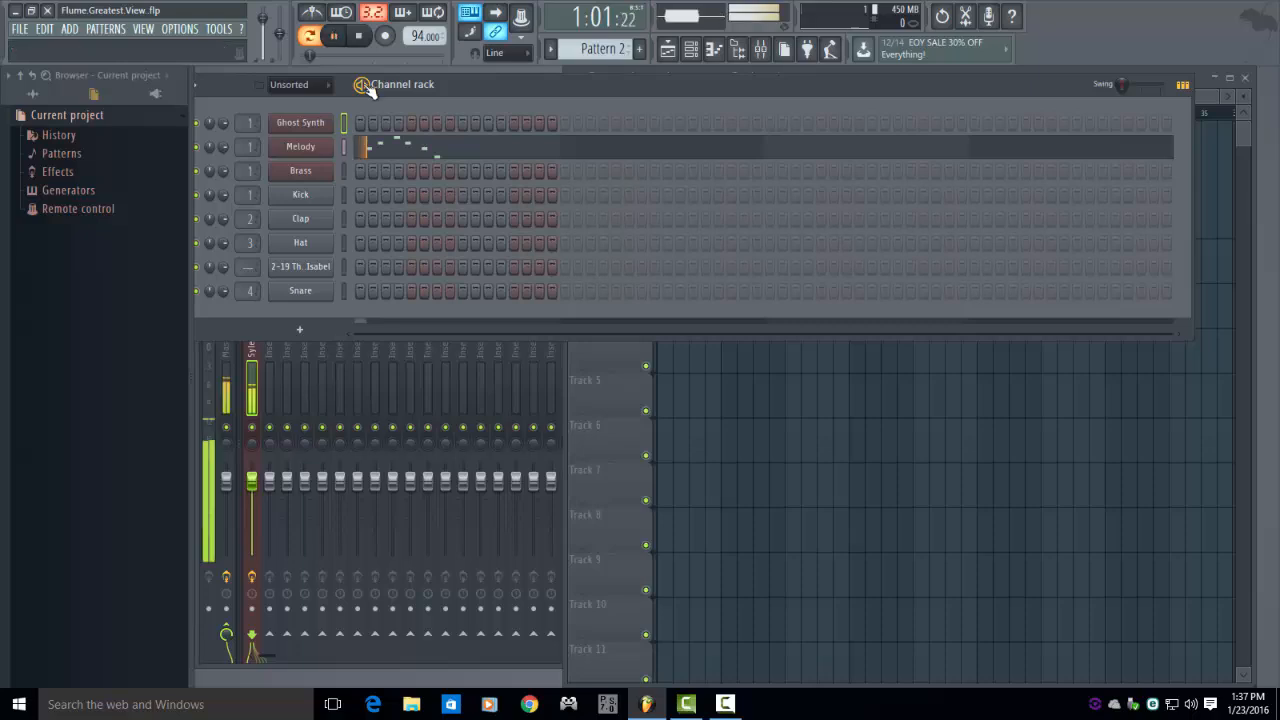
key(space)
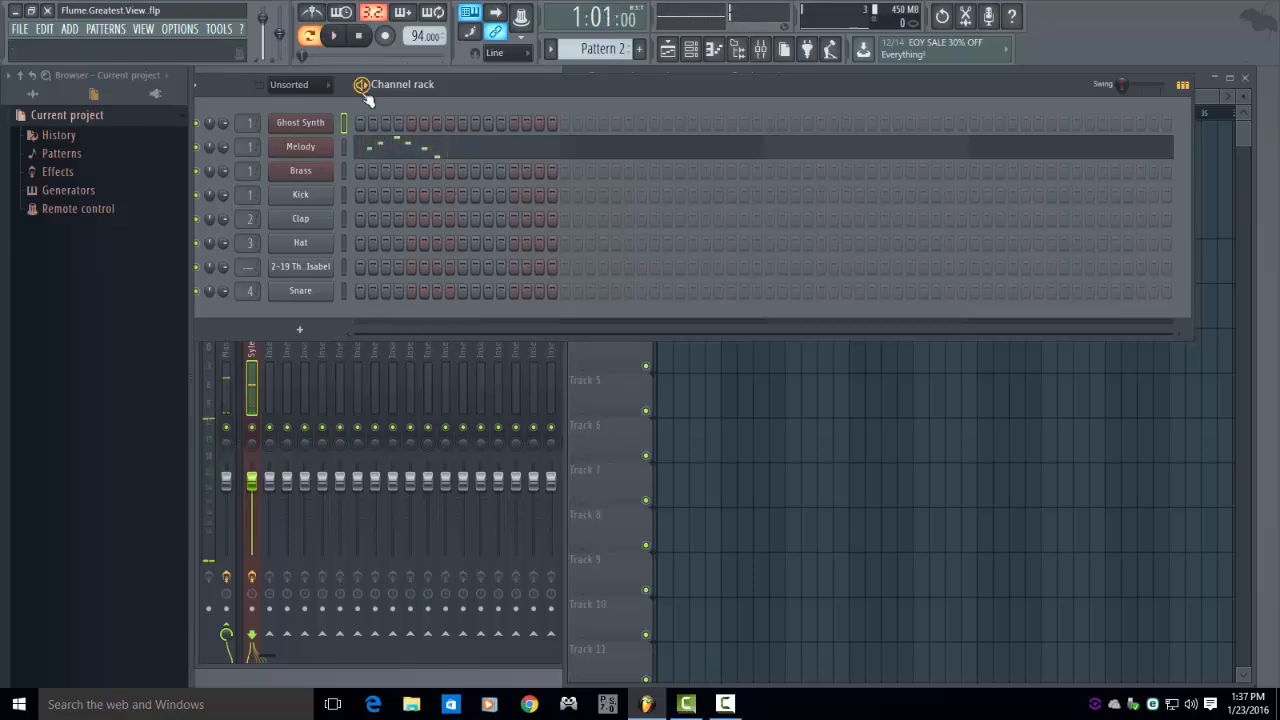
click(327, 150)
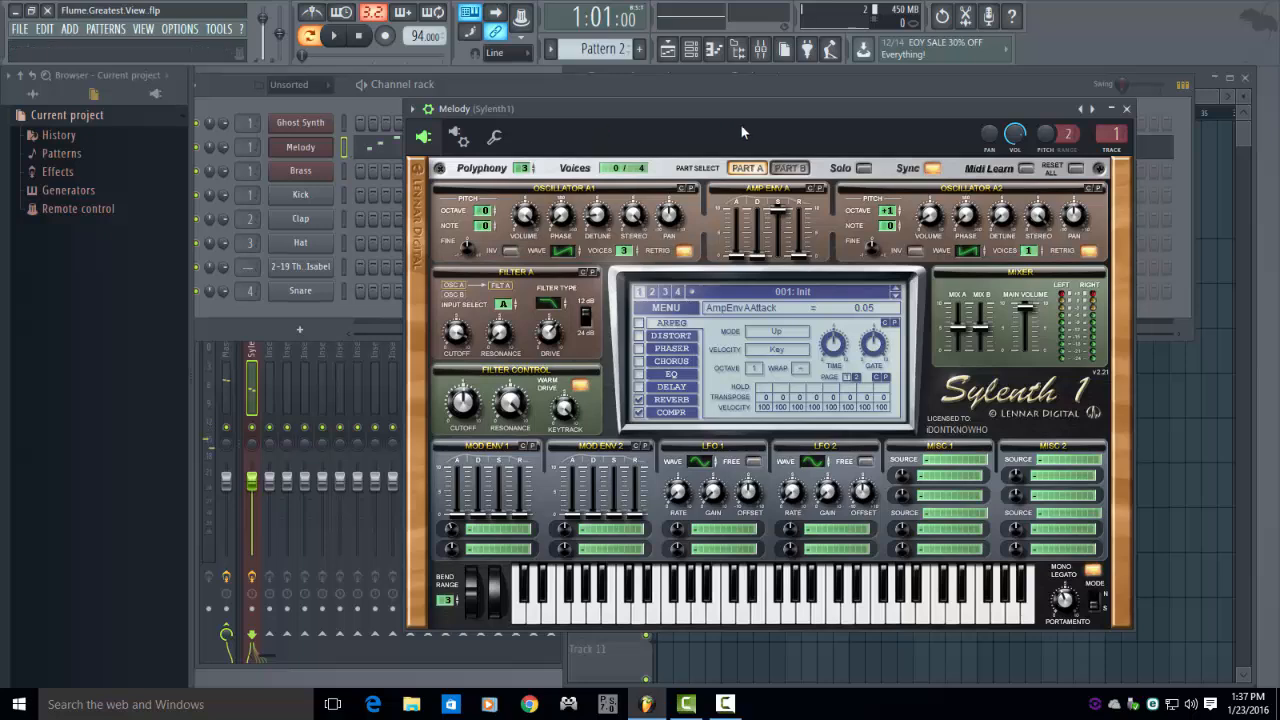
drag(741, 128, 781, 99)
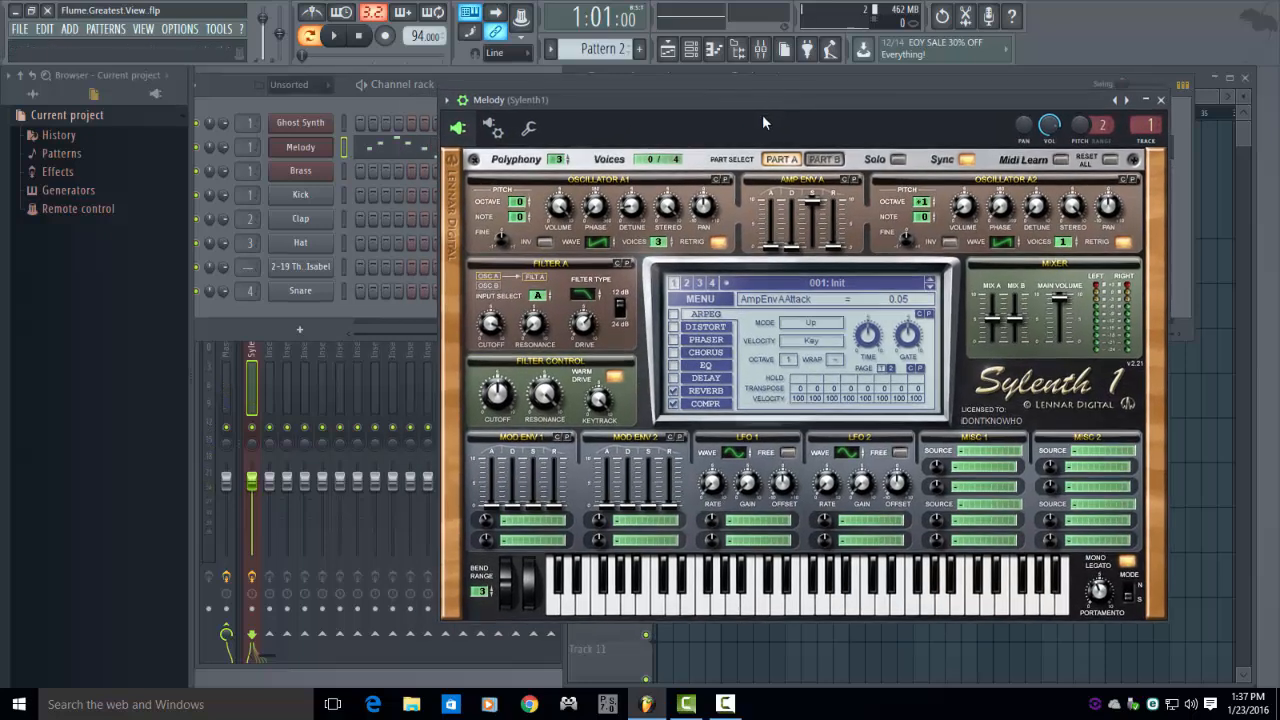
click(701, 301)
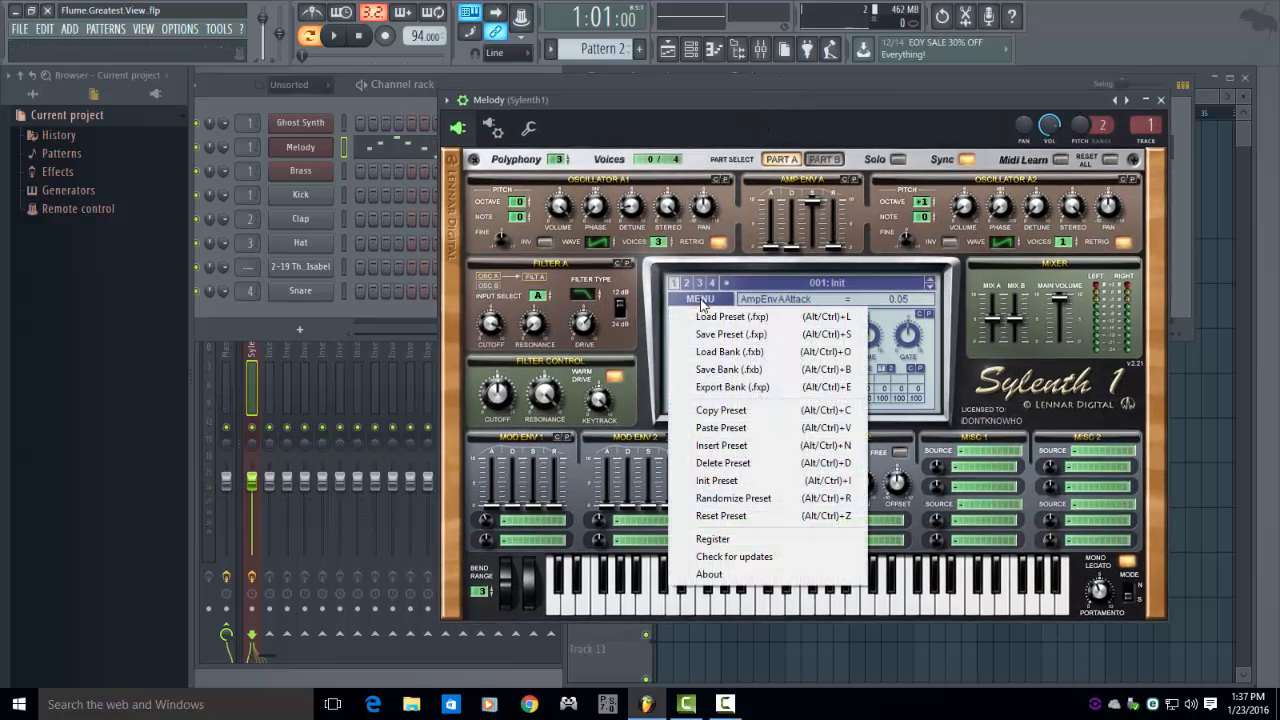
click(739, 483)
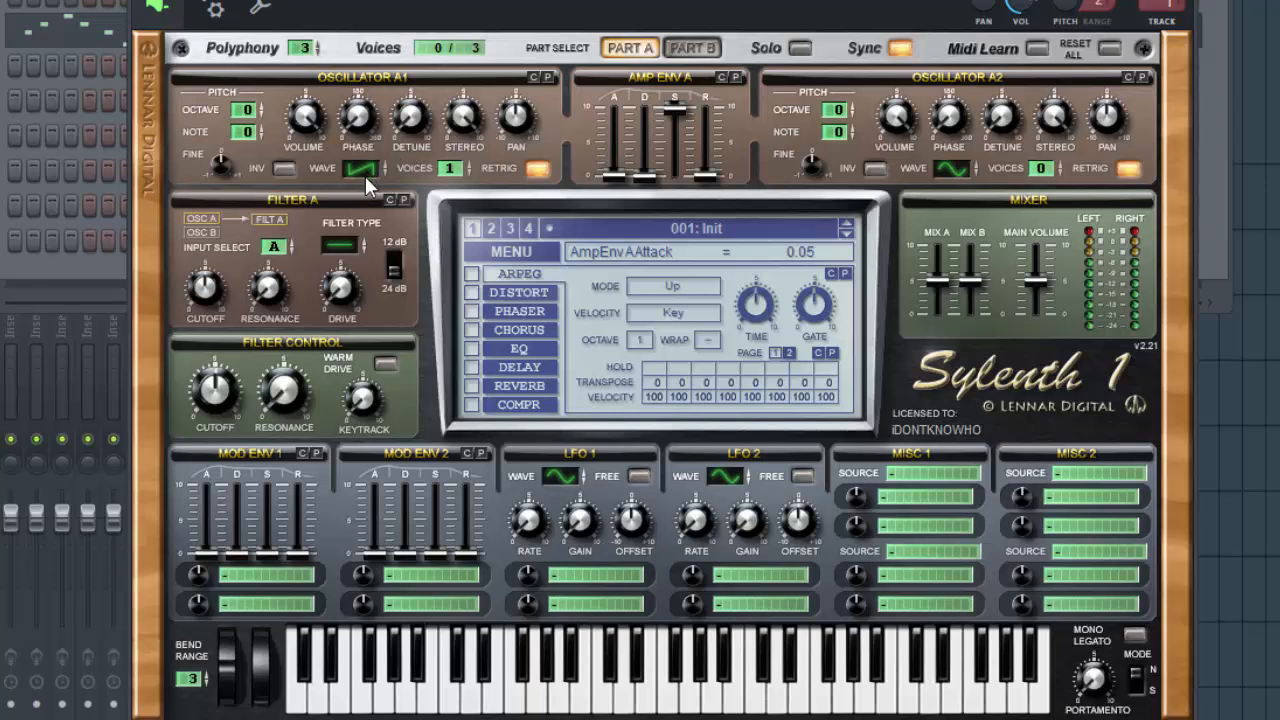
Set oscillator A1 to 3 voices with 1.33 detune, and oscillator A2 to octave +1, sawtooth wave, 1 voice and 0.38 volume
drag(455, 175, 418, 120)
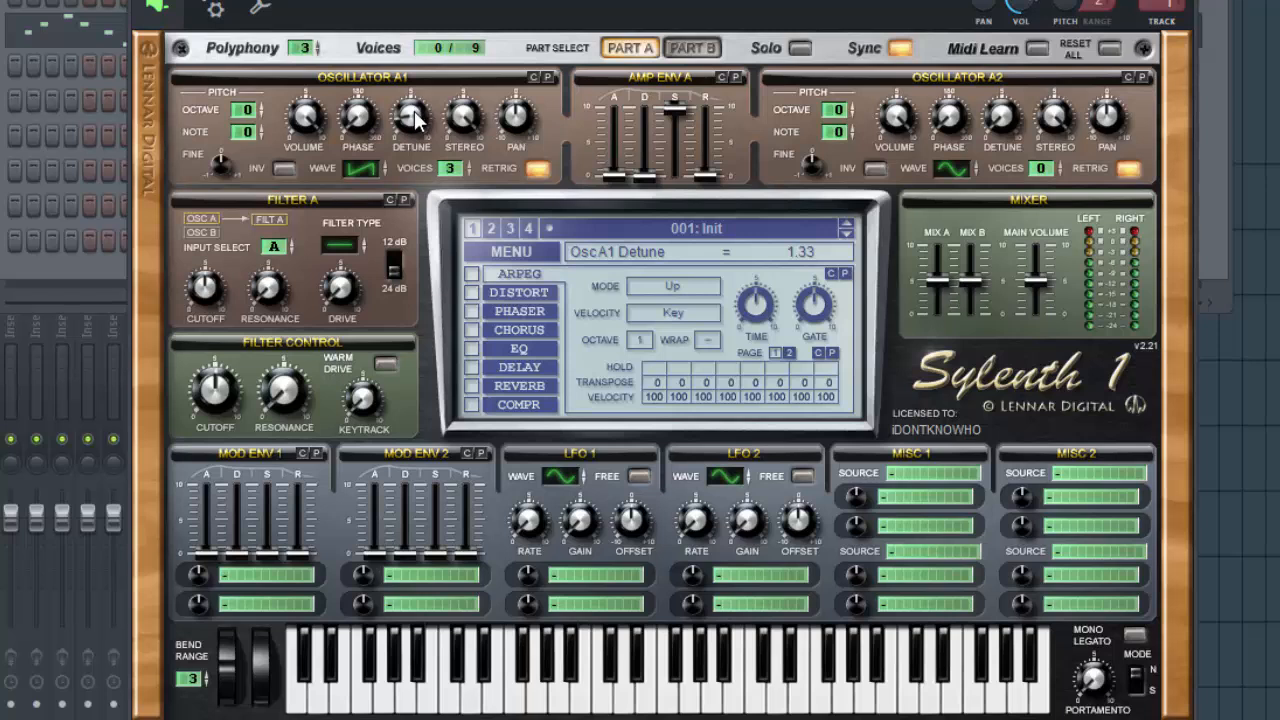
click(617, 178)
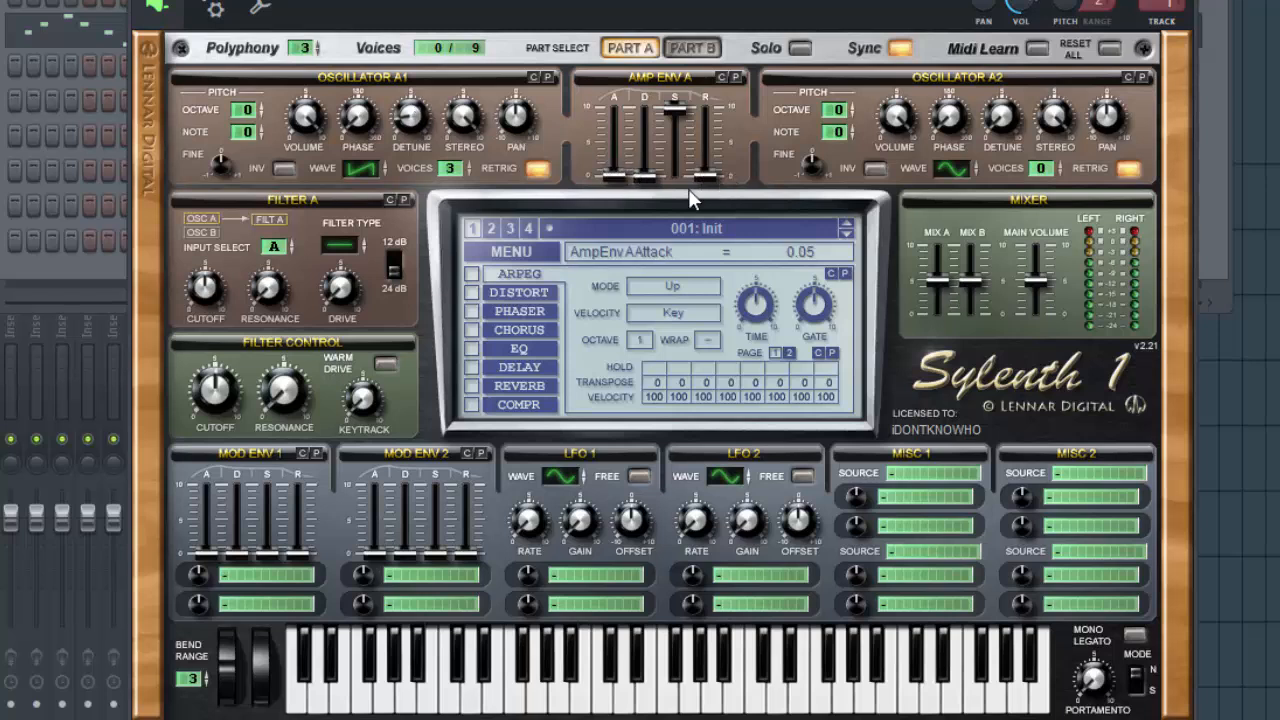
click(847, 106)
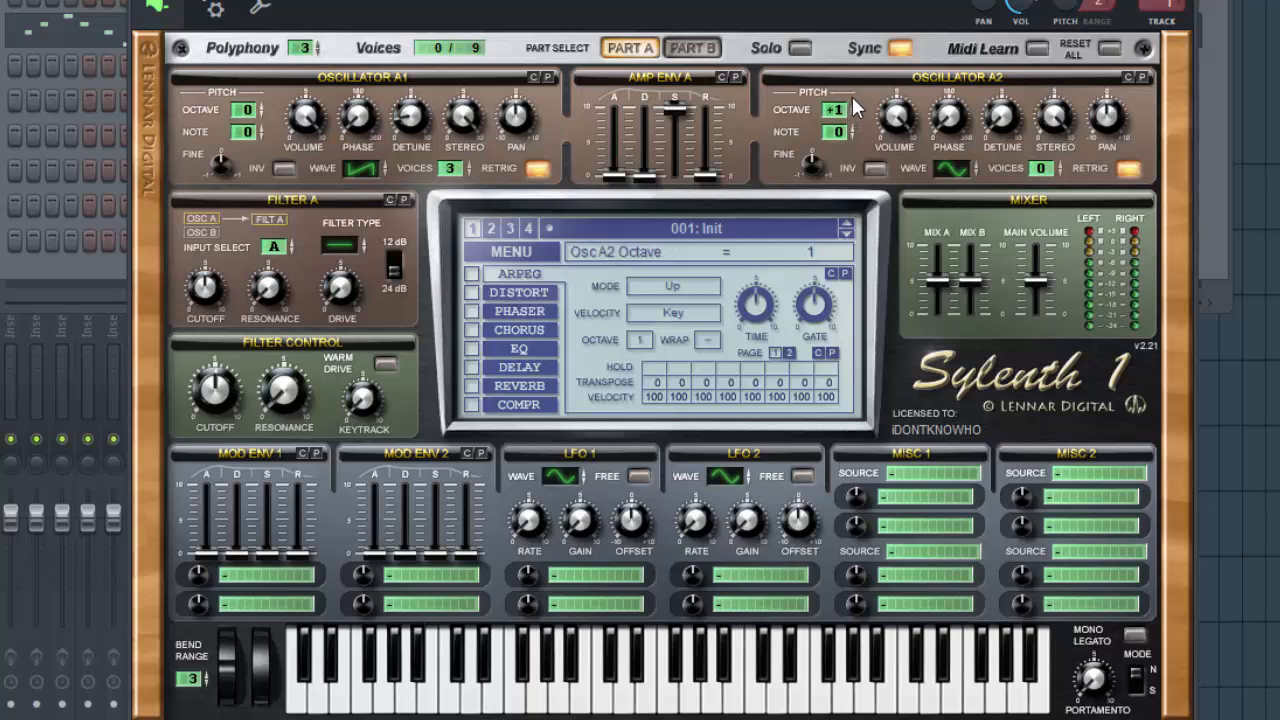
click(955, 173)
click(1048, 167)
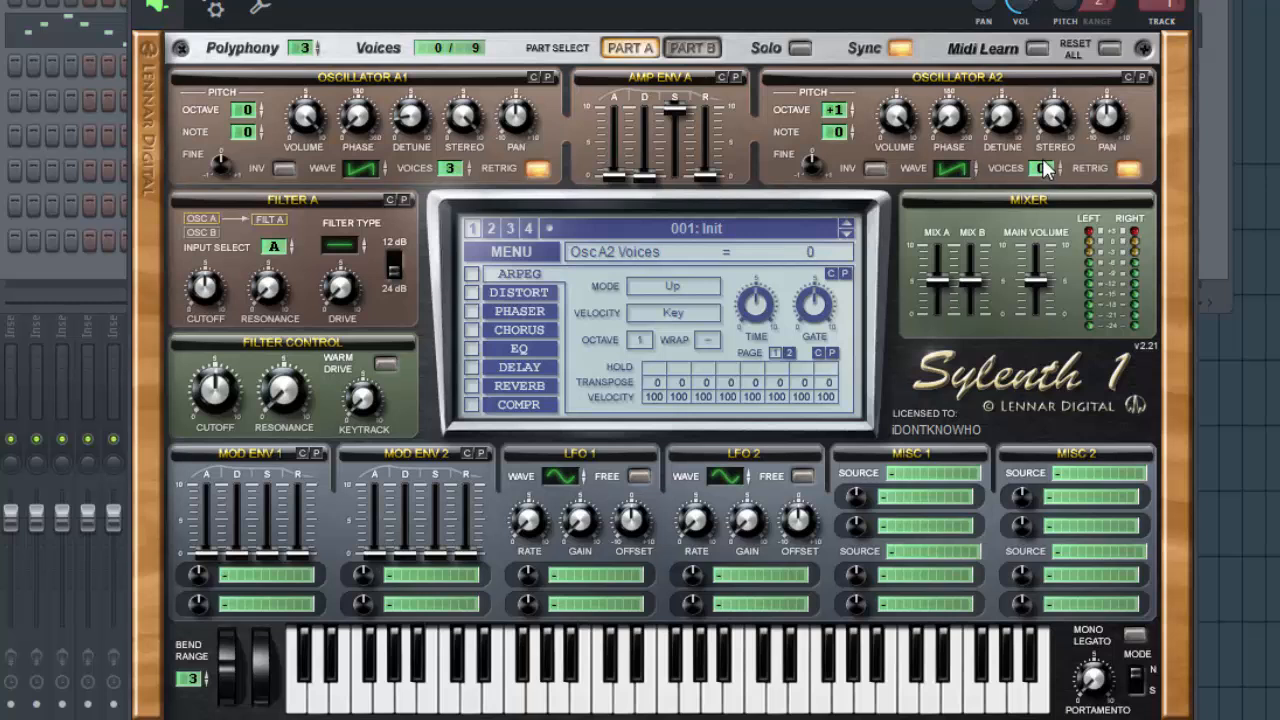
mouse_move(912, 107)
mouse_down()
mouse_move(918, 214)
mouse_move(909, 99)
mouse_move(913, 137)
mouse_move(903, 125)
mouse_up()
scroll(901, 120, up, 2)
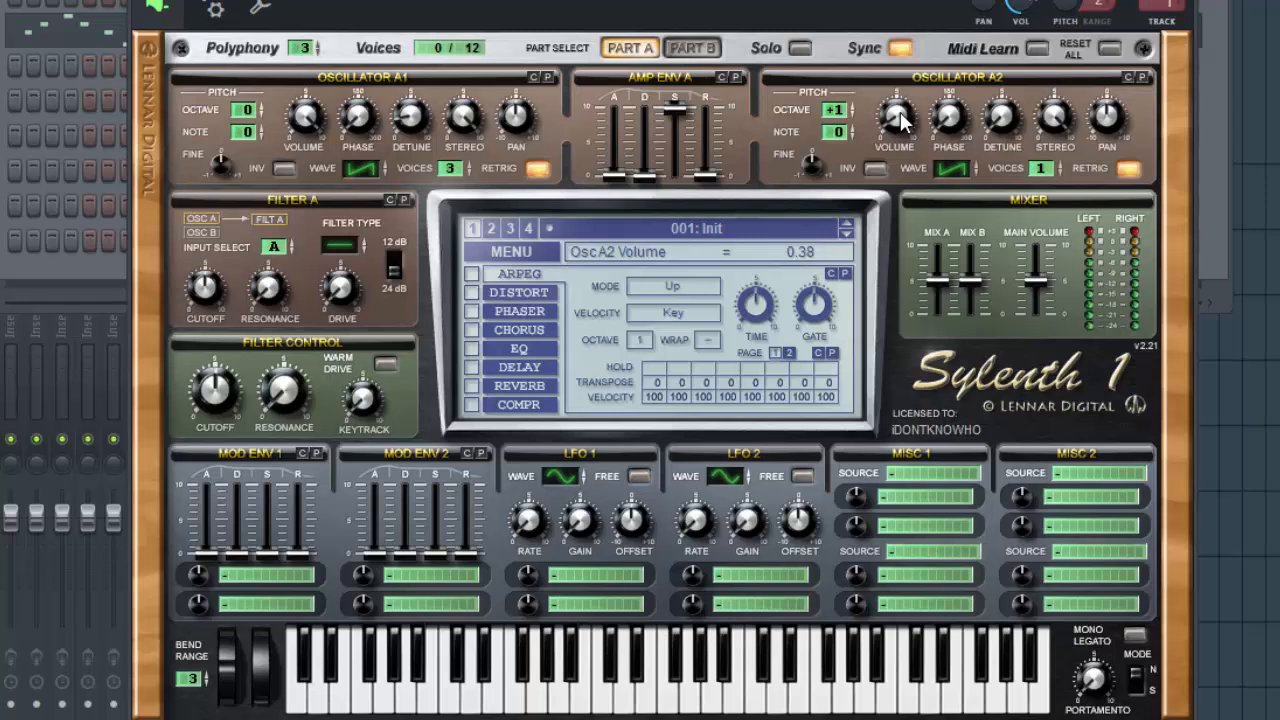
Set Filter A to lowpass, adjust its drive, and raise the filter control resonance to 10.00 along with the keytrack
scroll(1004, 120, down, 2)
scroll(1004, 131, down, 1)
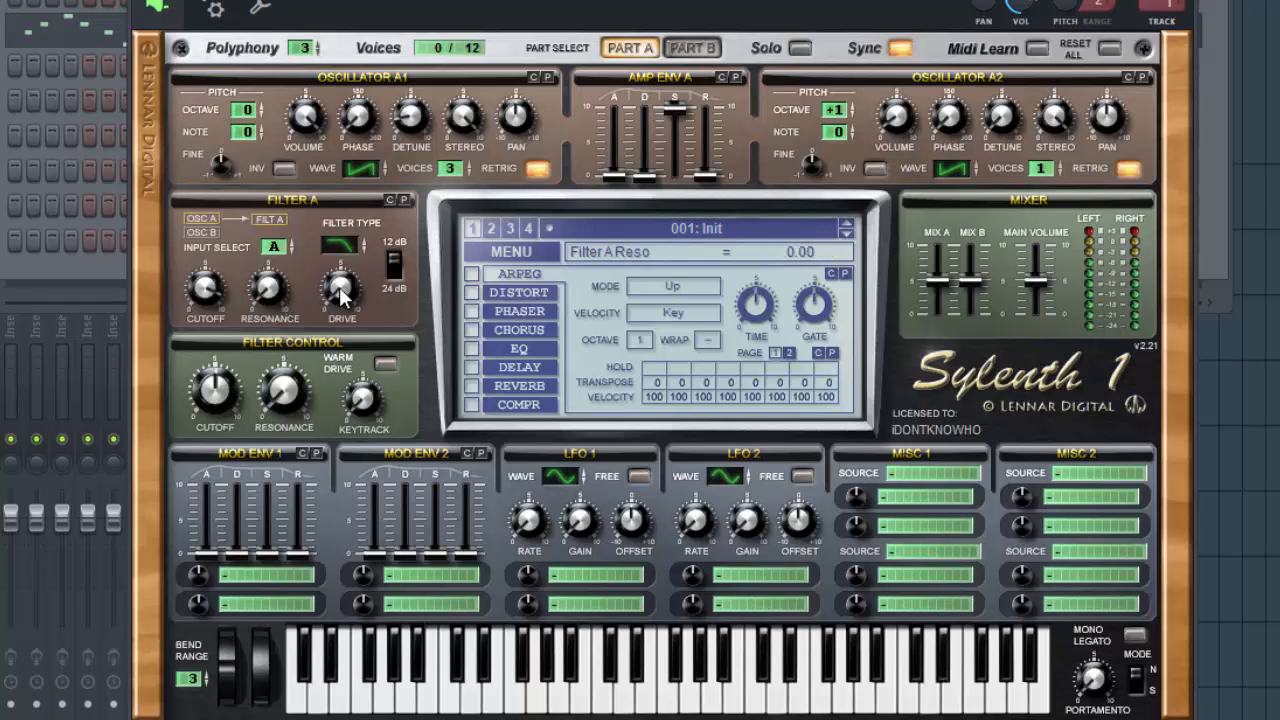
mouse_move(343, 290)
mouse_down()
mouse_move(351, 263)
mouse_move(353, 289)
mouse_move(342, 278)
mouse_up()
drag(276, 397, 369, 273)
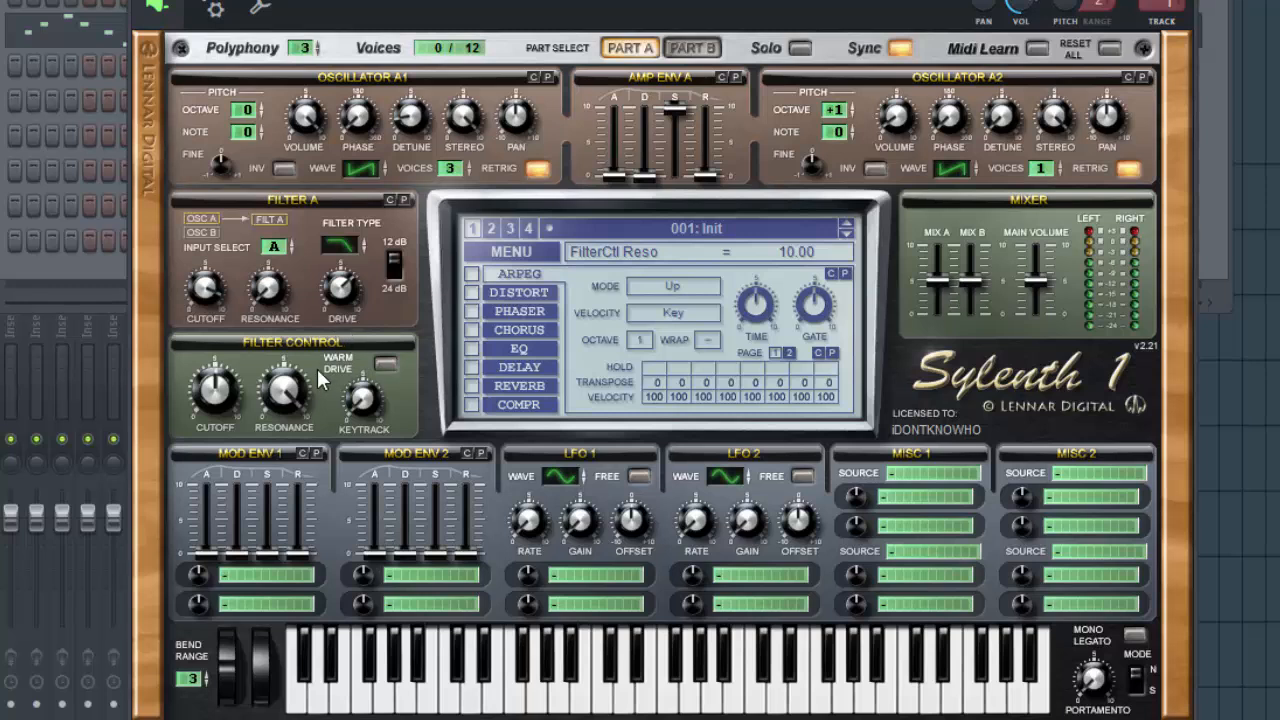
drag(358, 403, 503, 209)
Adjust the portamento time, turn on Mono Legato and set the portamento mode to Slide
click(1095, 682)
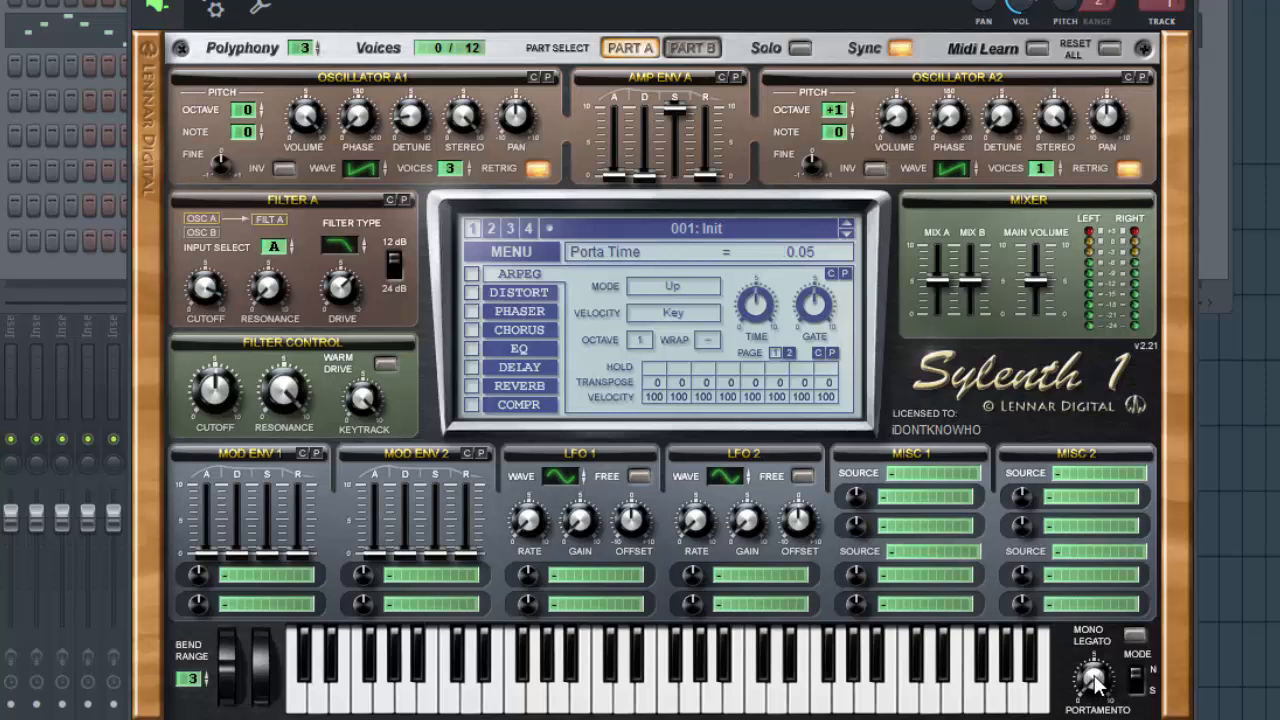
drag(1093, 680, 1099, 637)
drag(1095, 683, 1097, 678)
click(1134, 635)
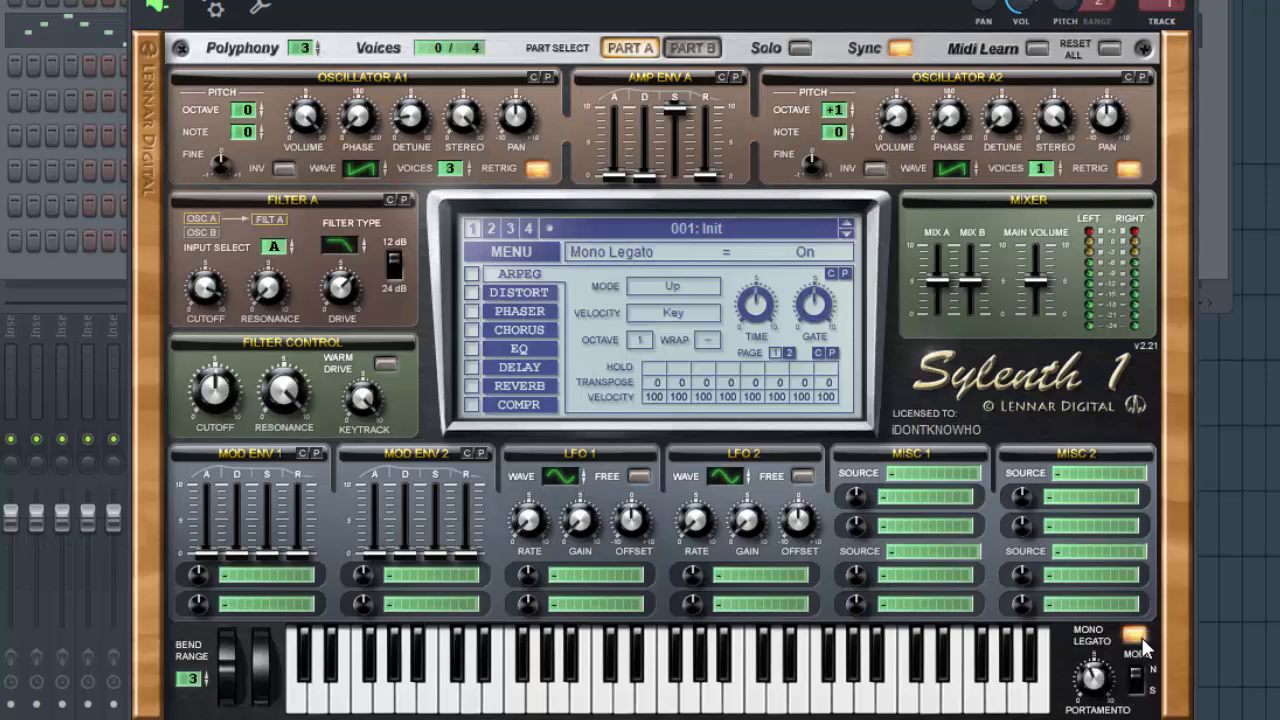
click(1138, 690)
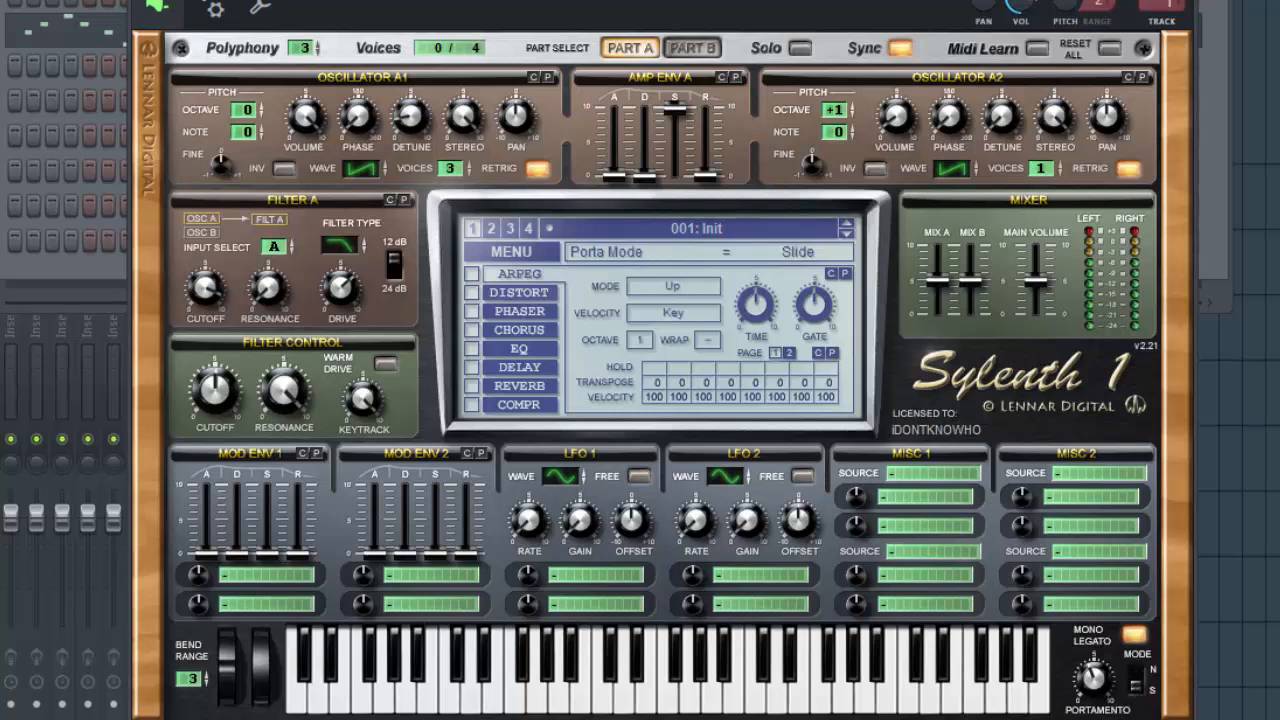
Enable the reverb with minimum predelay, reduced size, 51.43 % width and 20.95 % dry/wet, and enable the compressor
click(471, 386)
click(512, 388)
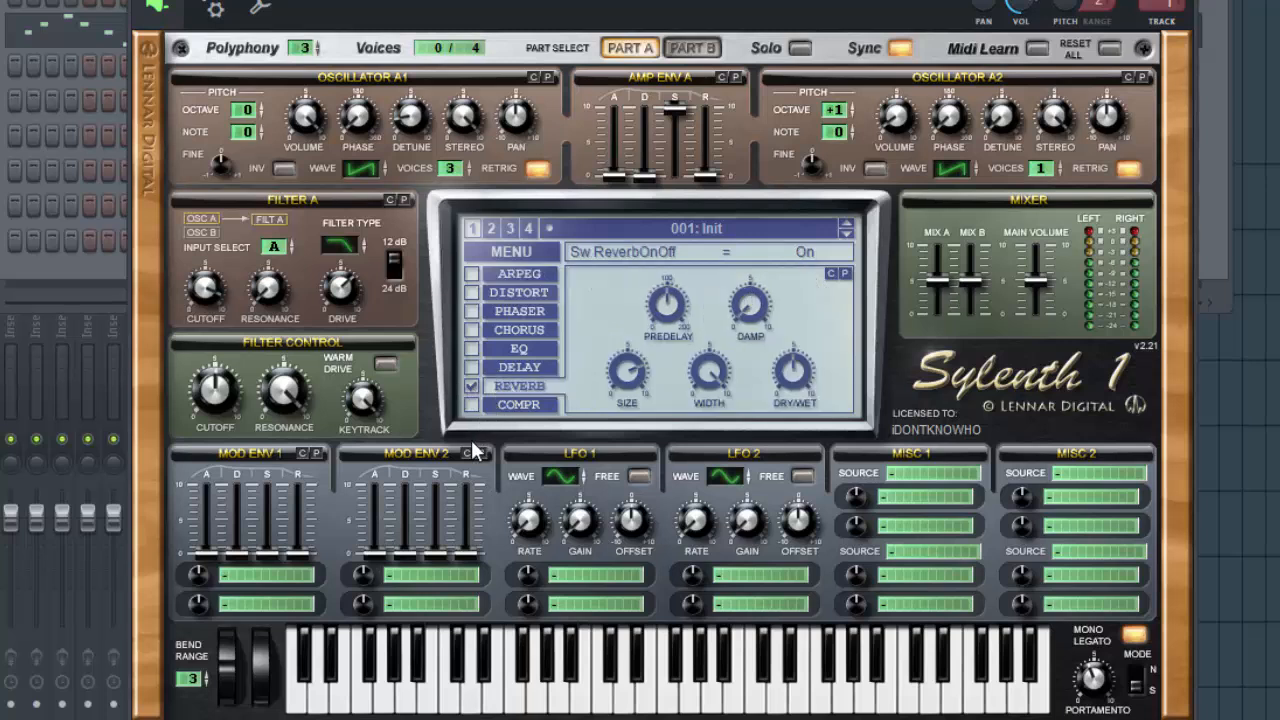
drag(667, 304, 715, 475)
click(748, 308)
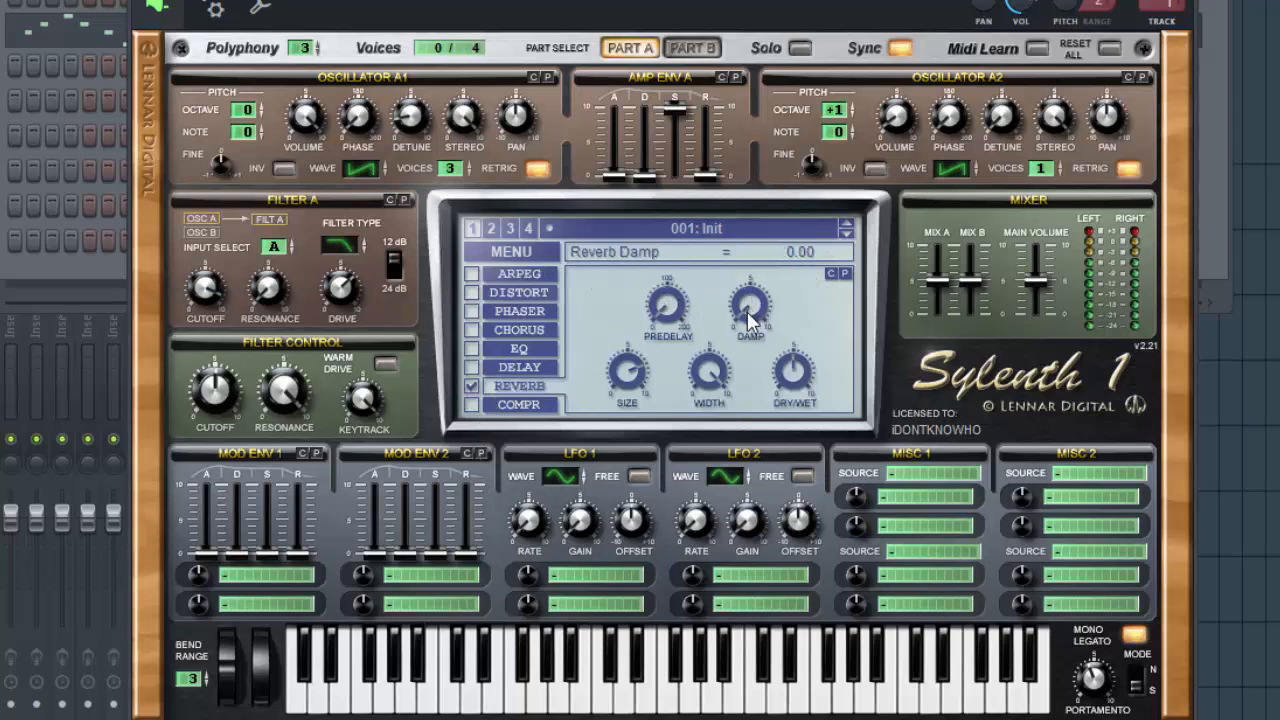
drag(628, 370, 636, 400)
mouse_move(716, 380)
mouse_down()
mouse_move(714, 369)
mouse_move(713, 400)
mouse_move(714, 378)
mouse_up()
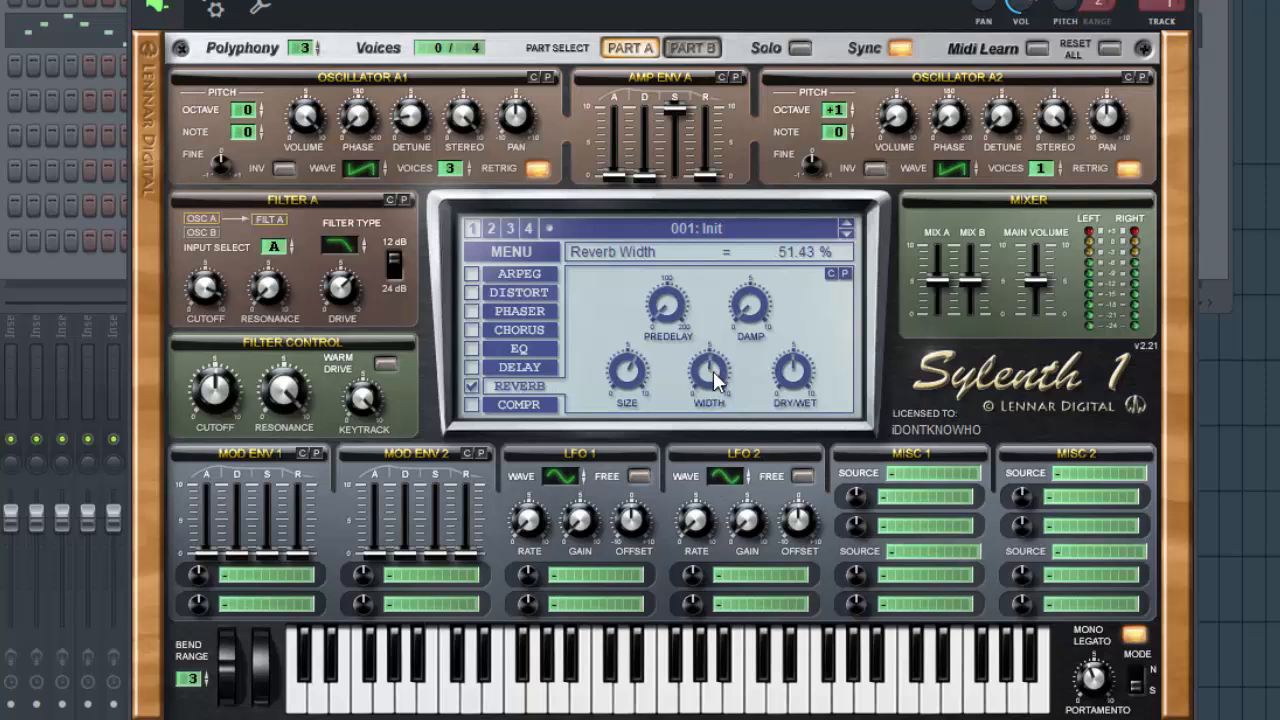
click(806, 380)
mouse_move(793, 404)
mouse_down()
mouse_move(804, 354)
mouse_move(795, 383)
mouse_up()
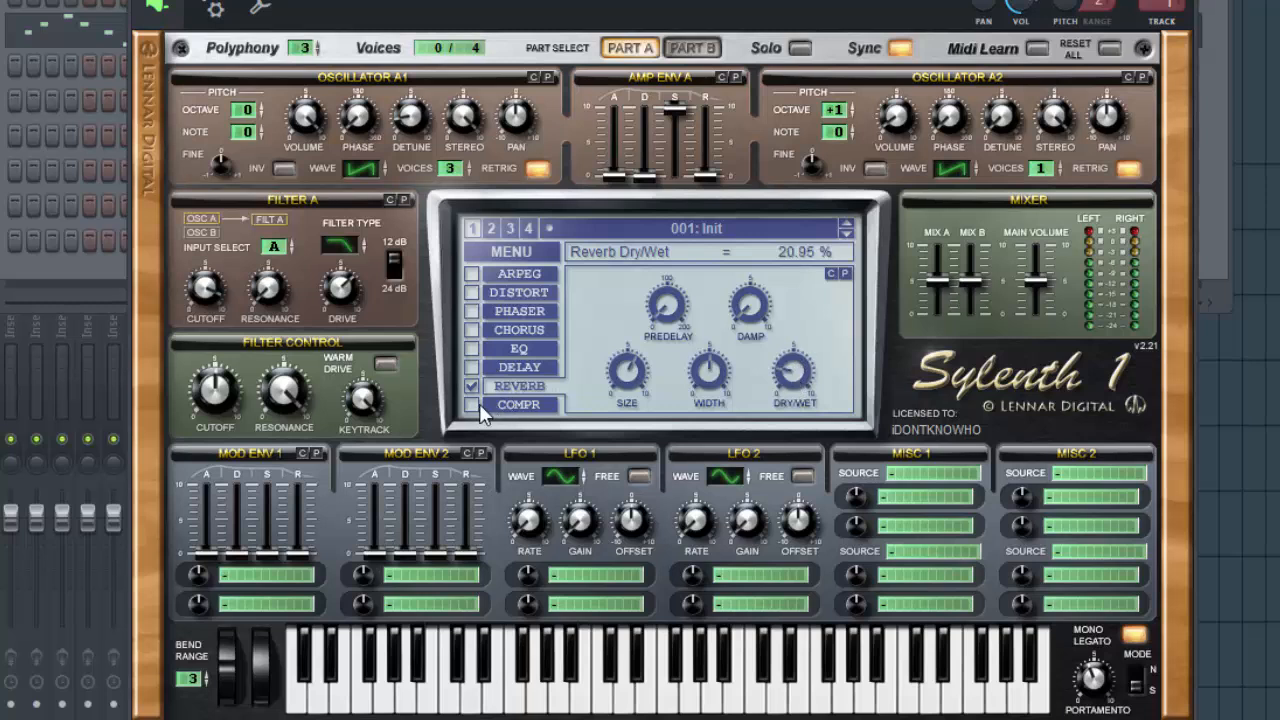
click(472, 405)
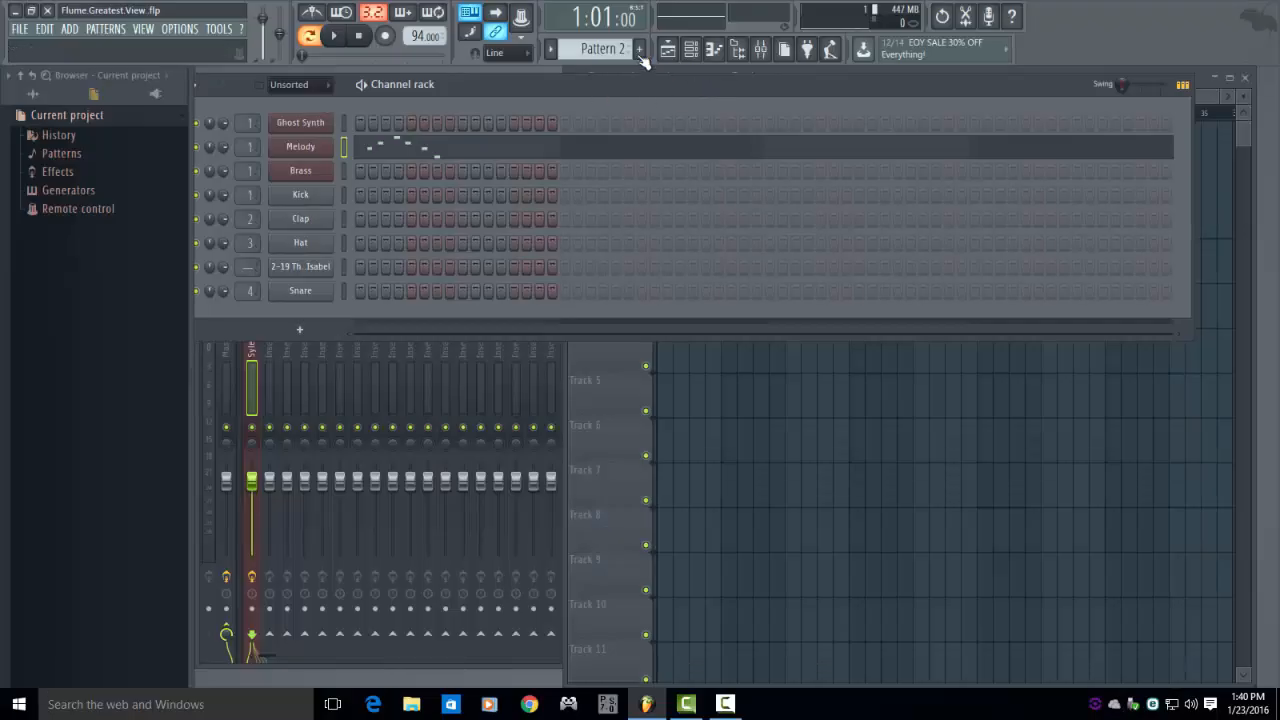
Switch to Pattern 4 and preview the brass part
drag(628, 50, 628, 43)
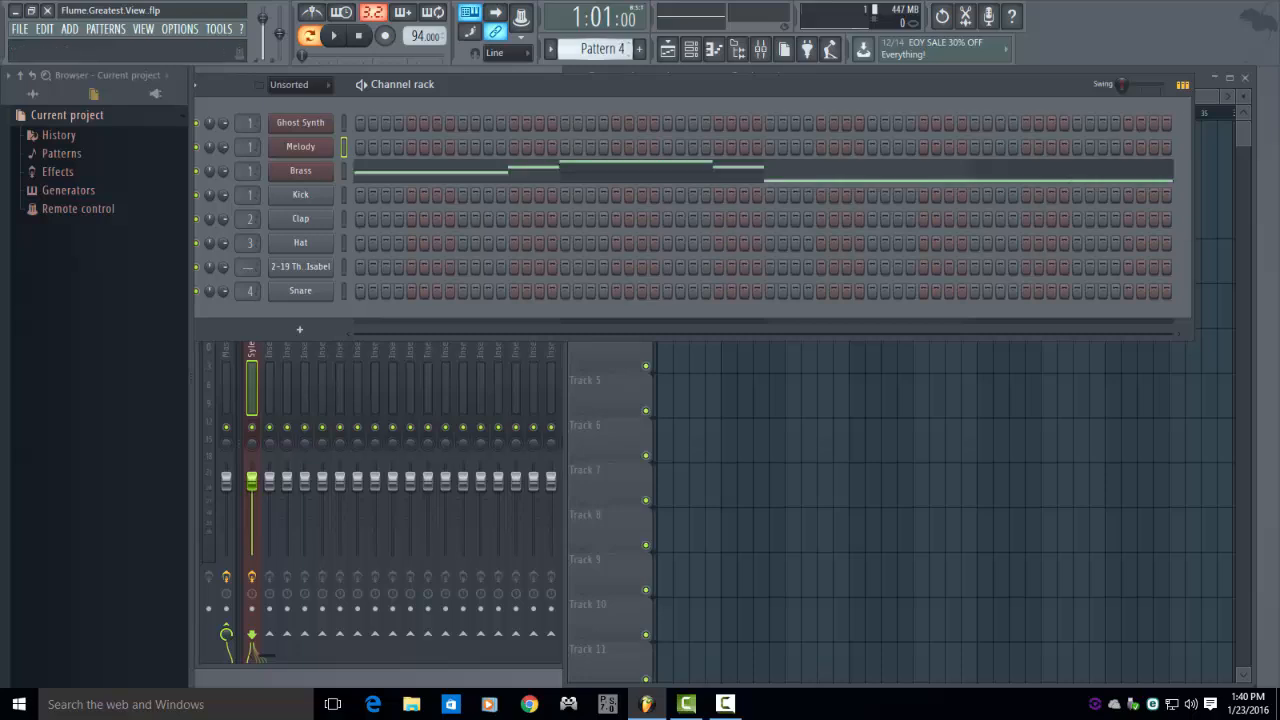
key(space)
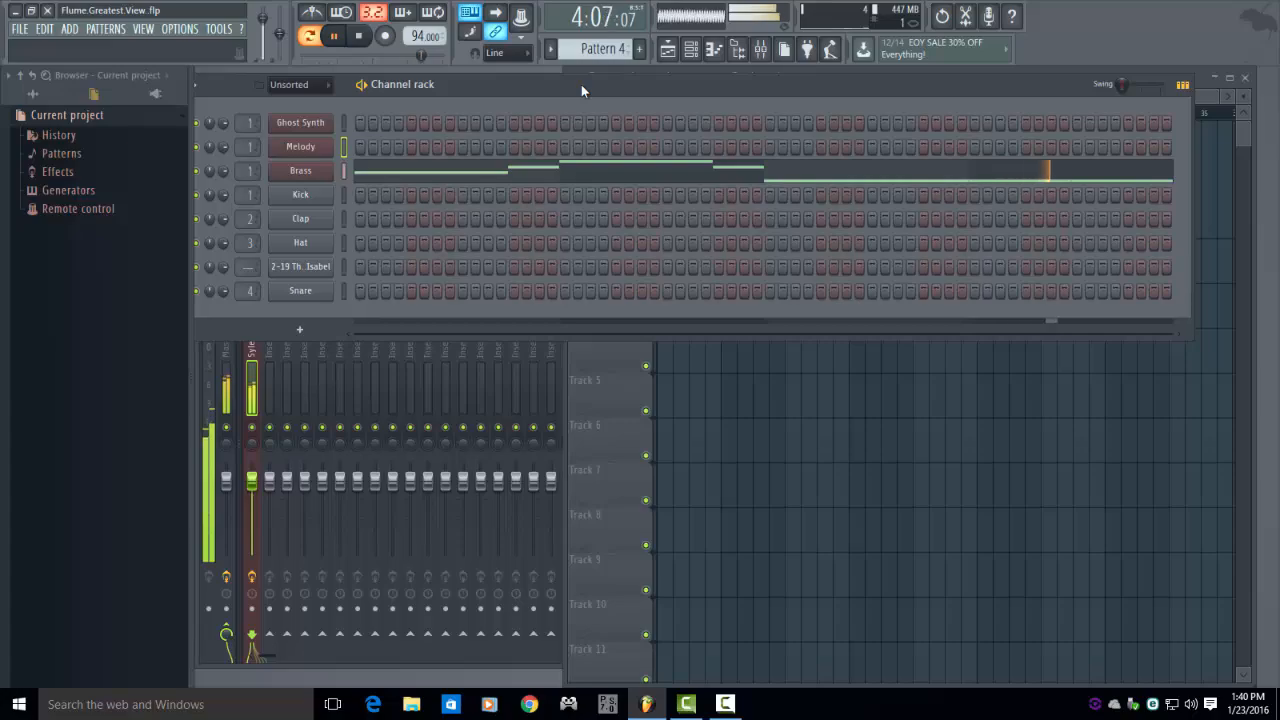
key(space)
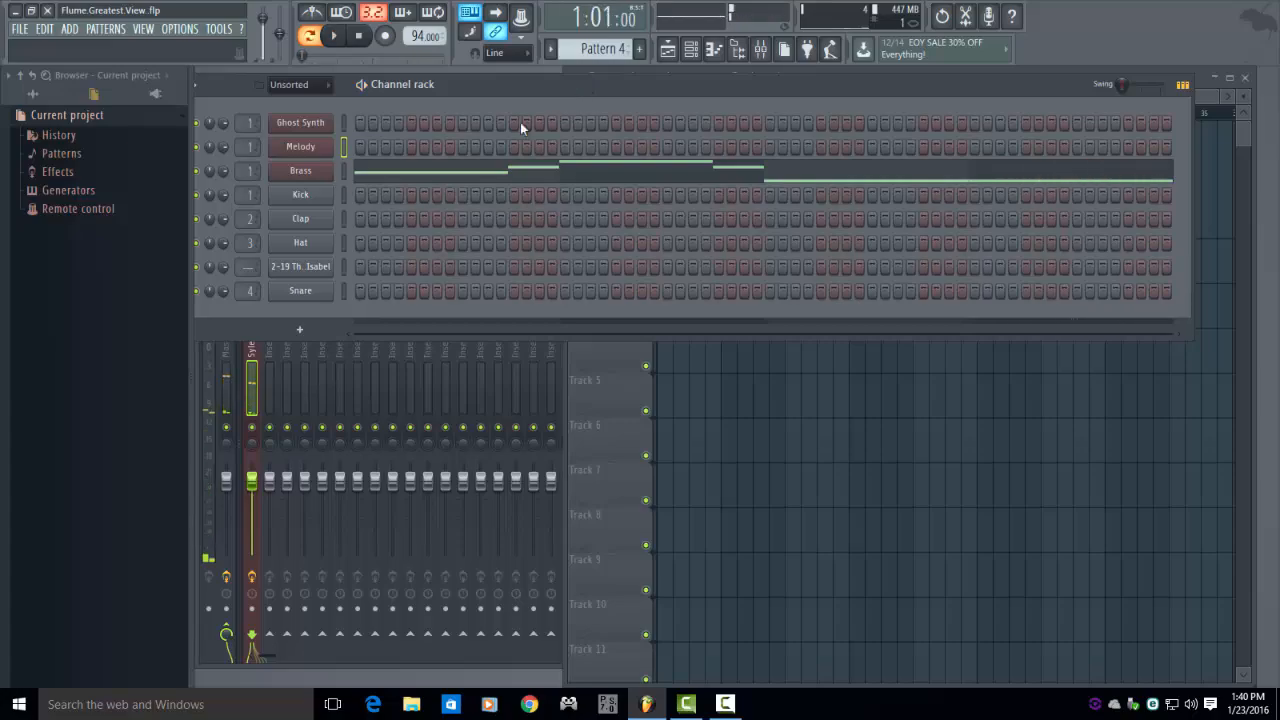
Open the Brass channel's Sylenth1 and reset its patch to the Init preset
click(301, 171)
click(600, 310)
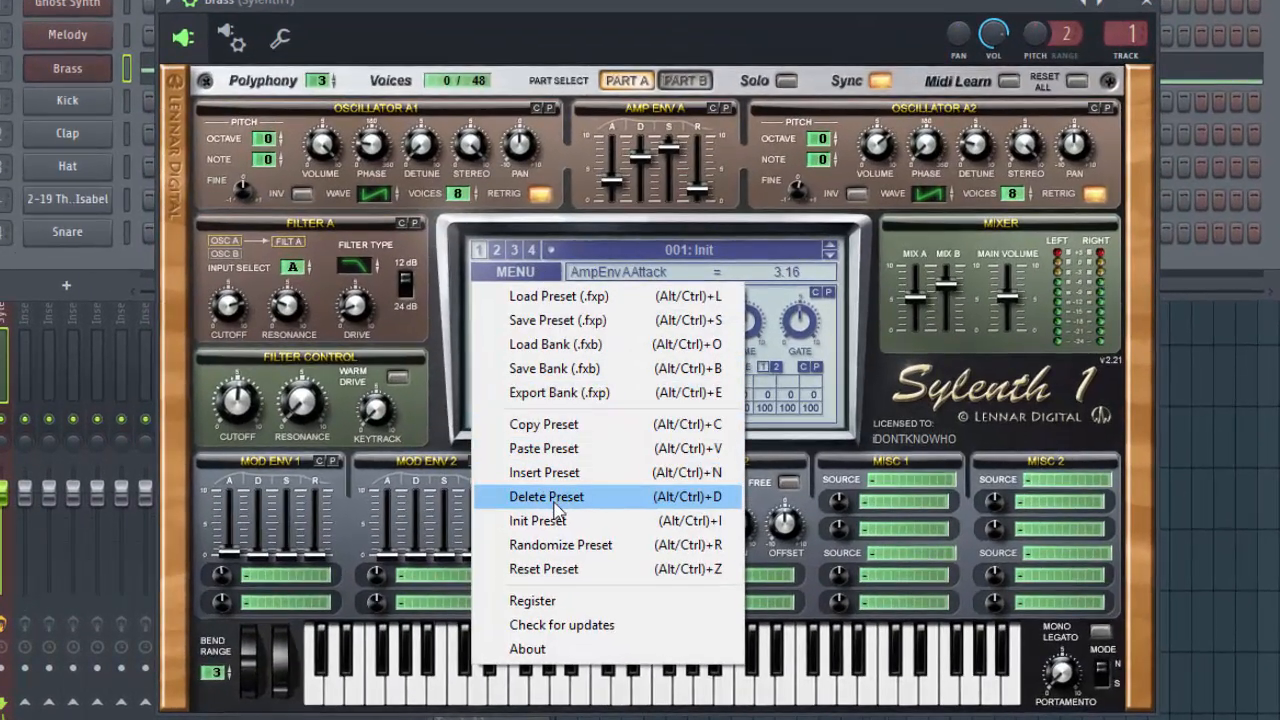
click(560, 521)
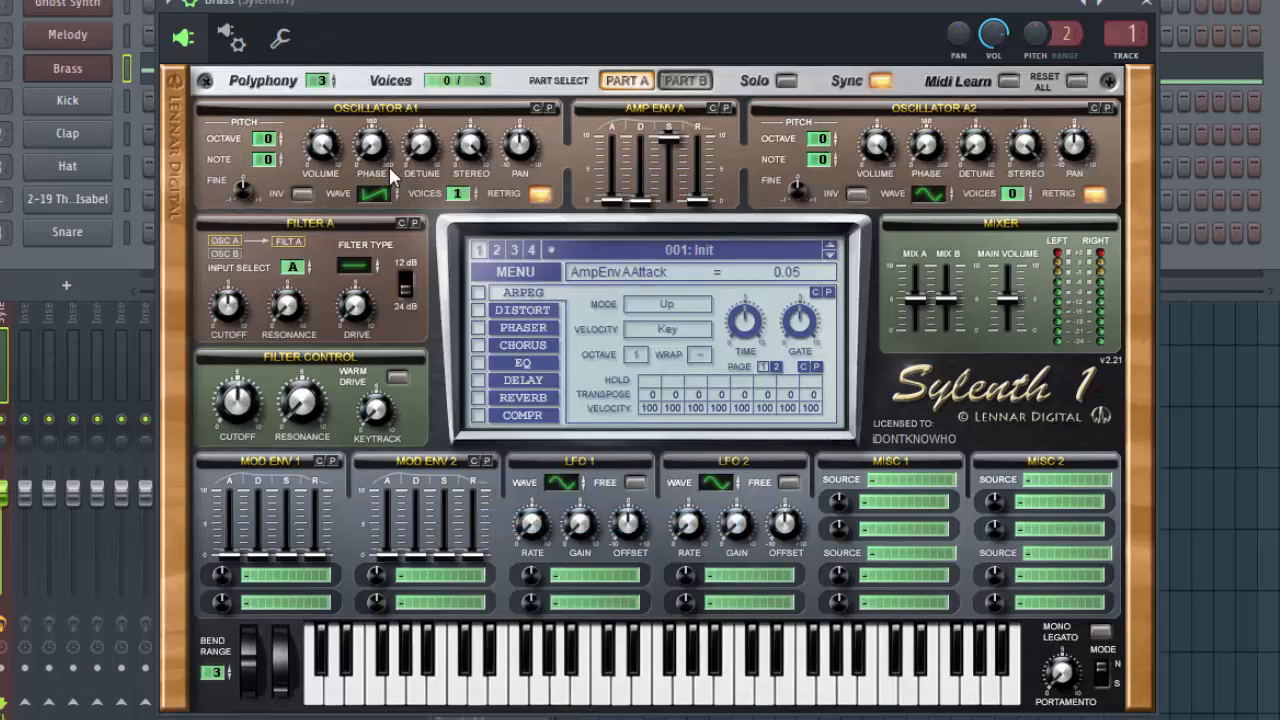
Set oscillator A1 to 8 voices with its phase at 73.71 deg
drag(460, 194, 502, 32)
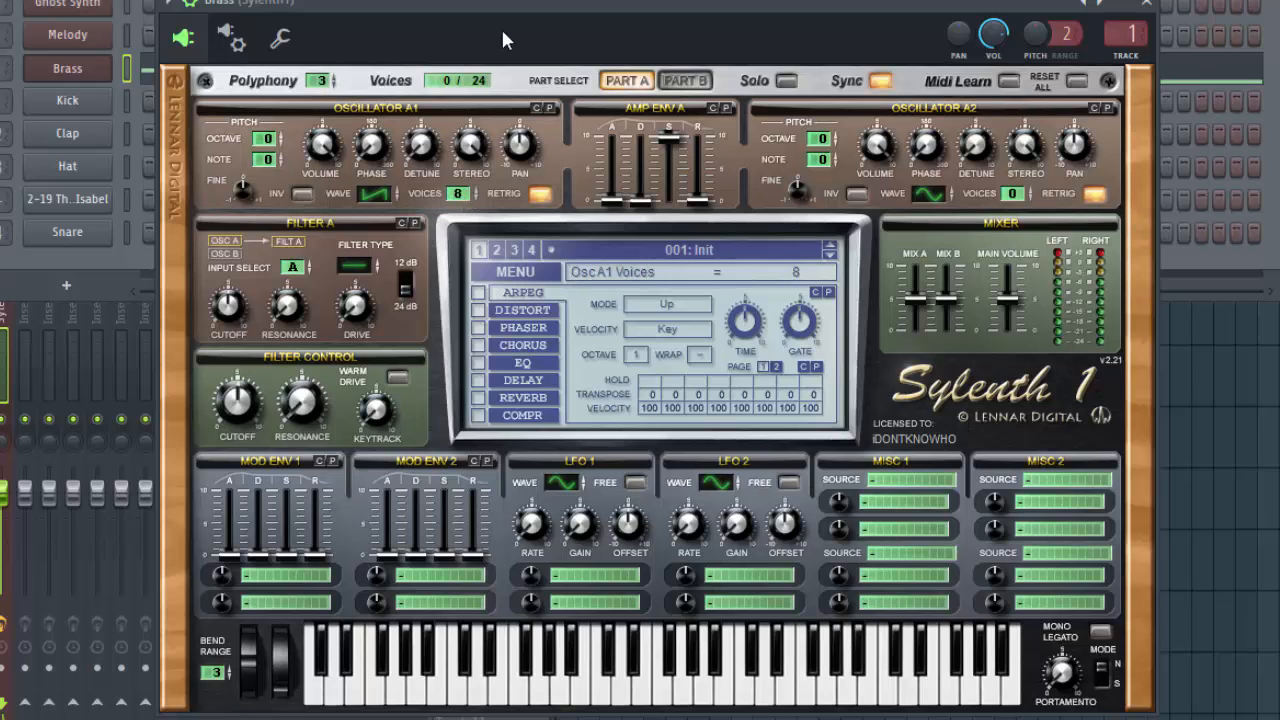
click(380, 137)
drag(380, 137, 376, 143)
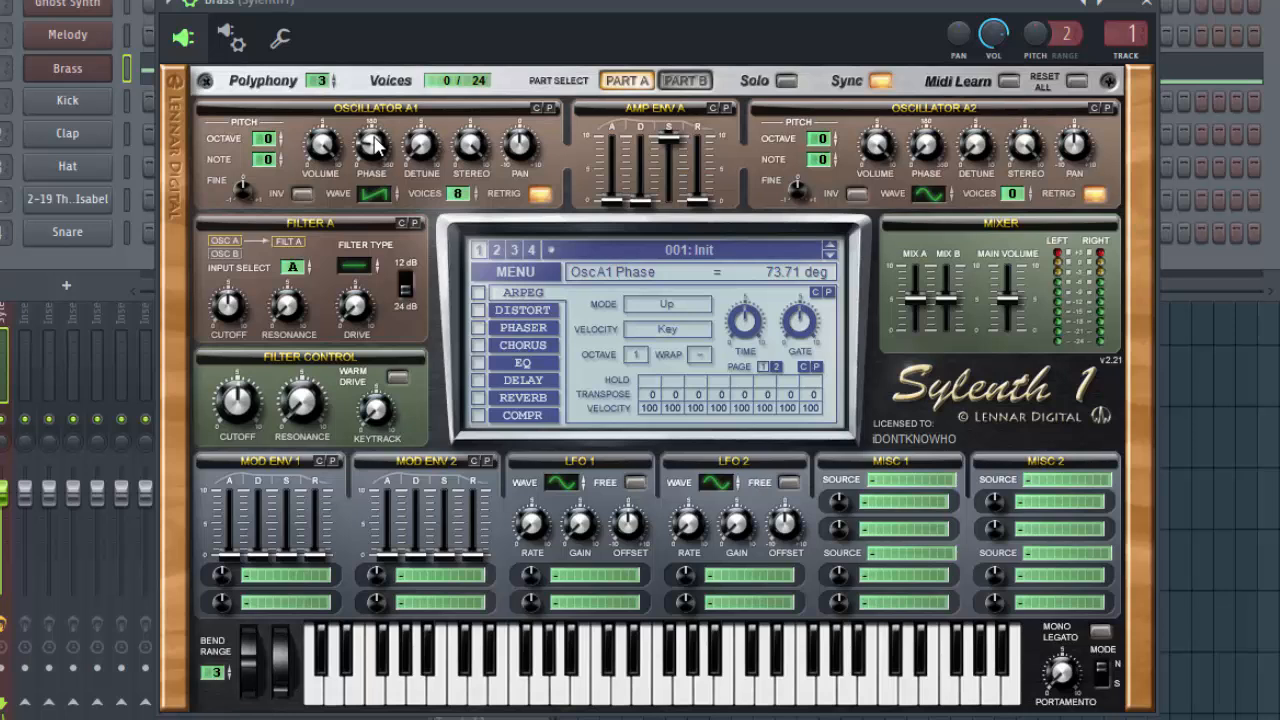
Shape Amp Env A by raising the attack and decay, with sustain at 8.33 and release at 1.65
drag(611, 199, 614, 182)
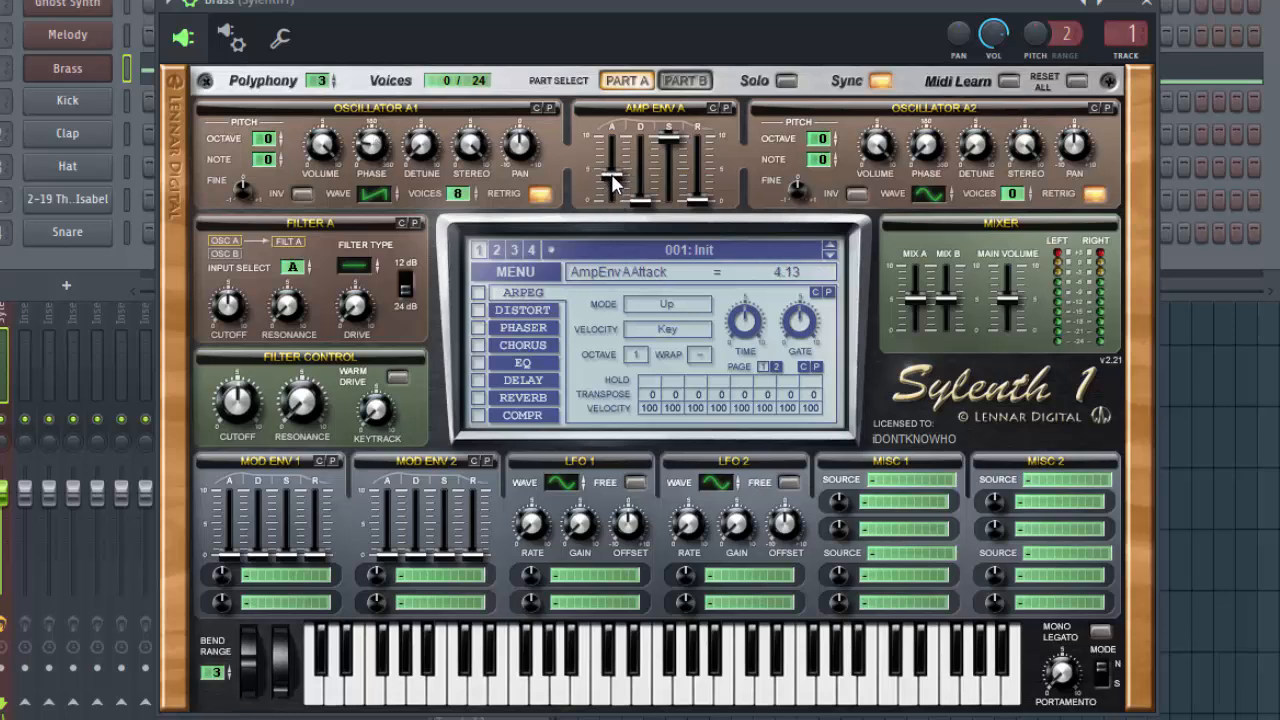
drag(614, 182, 677, 165)
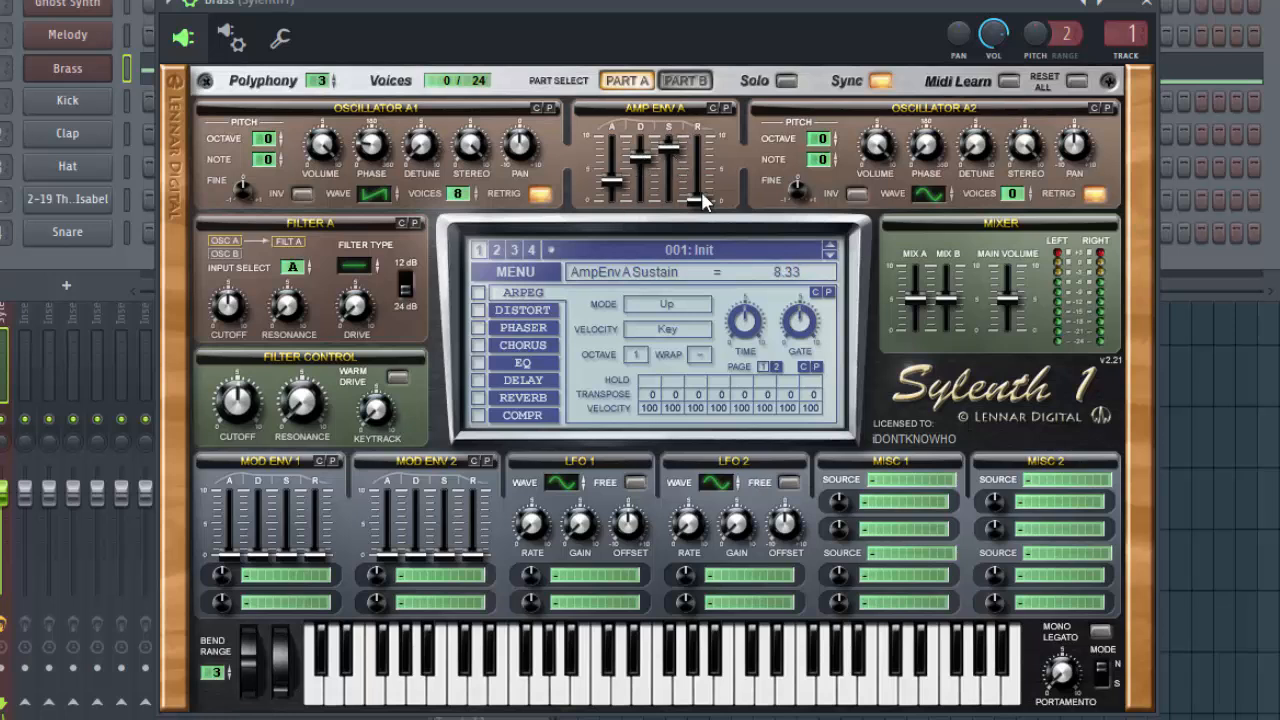
drag(703, 207, 704, 191)
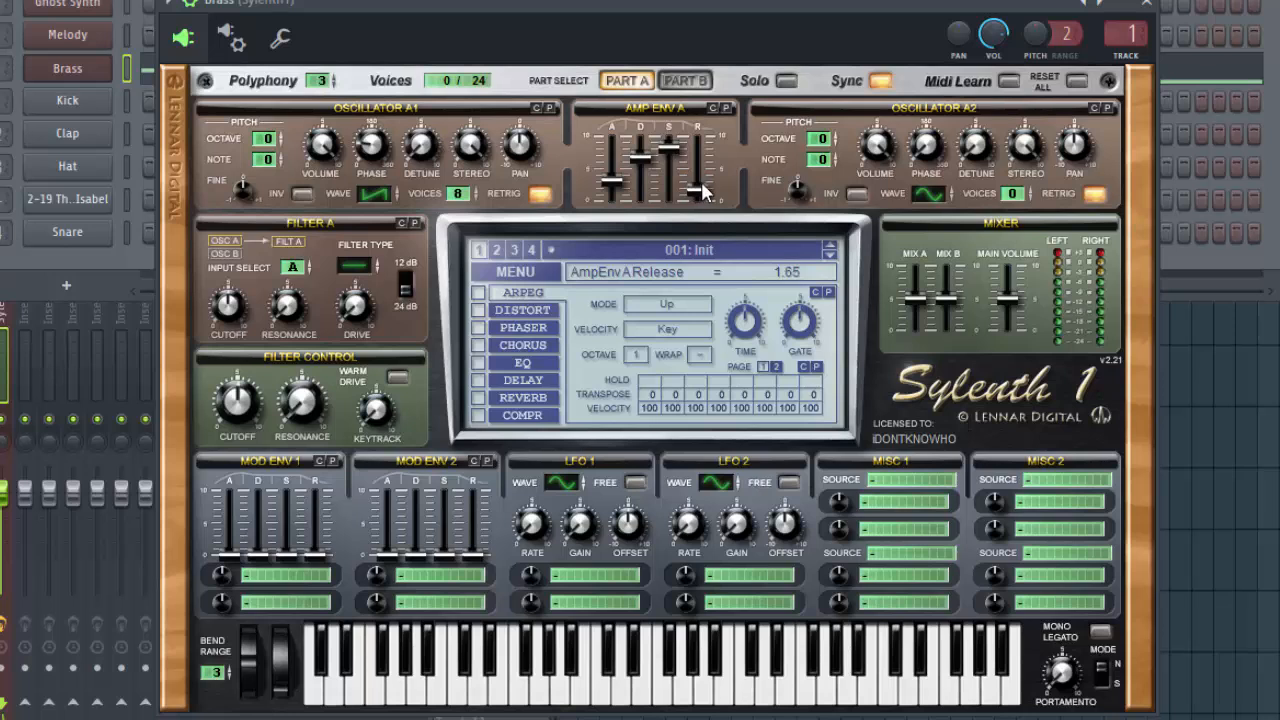
Set oscillator A2 to a saw wave with 8 voices, adjust its fine pitch, lower its volume and set detune to 2.19
click(935, 194)
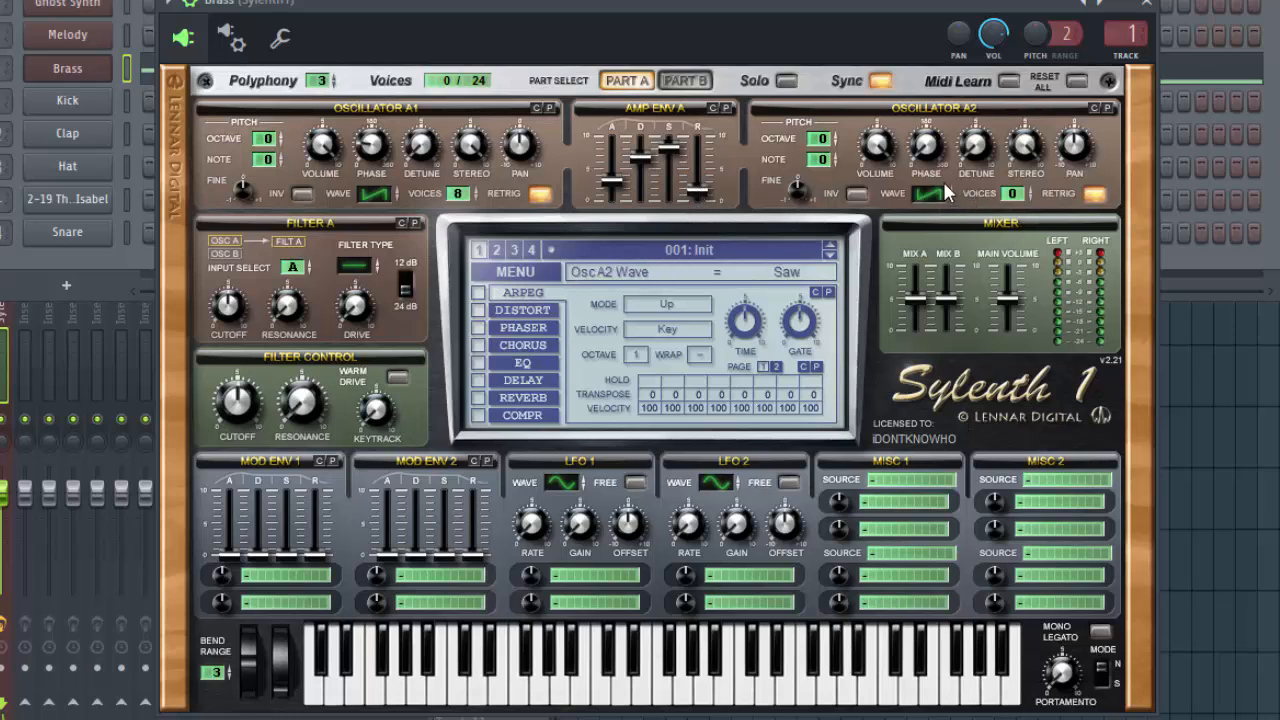
drag(1010, 193, 1046, 74)
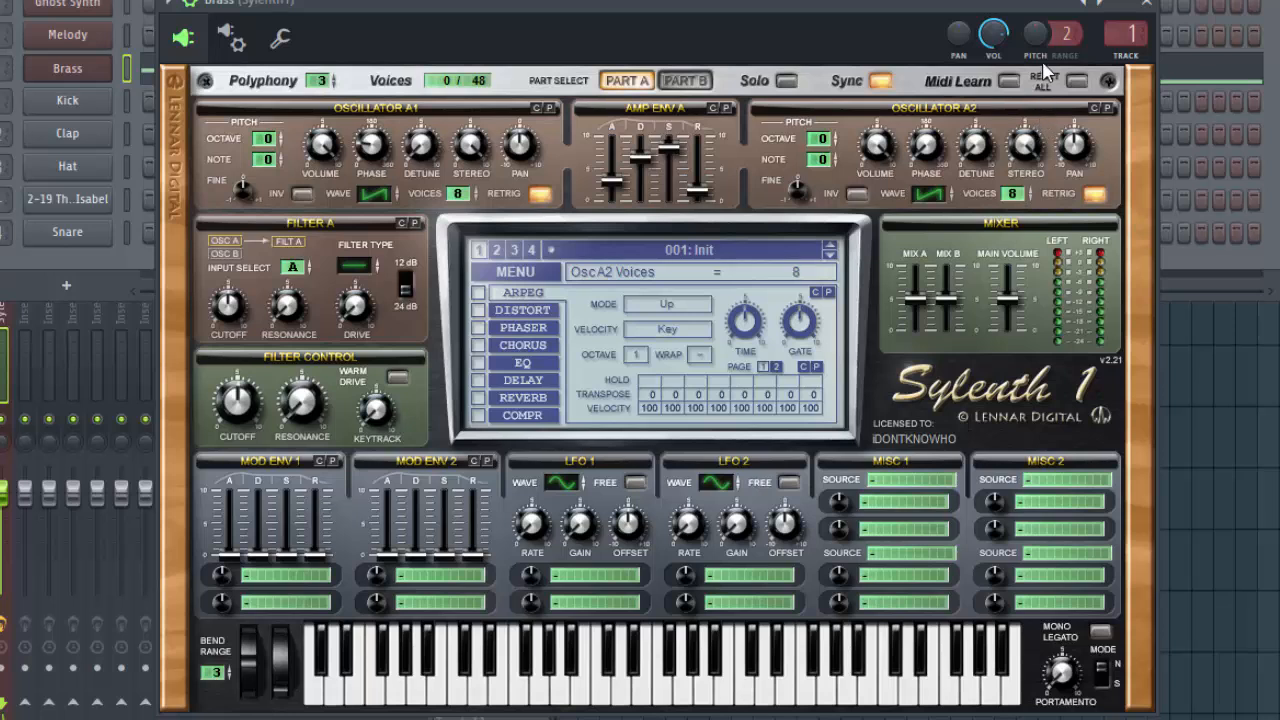
click(797, 190)
drag(794, 187, 793, 204)
drag(880, 148, 884, 153)
drag(977, 163, 979, 143)
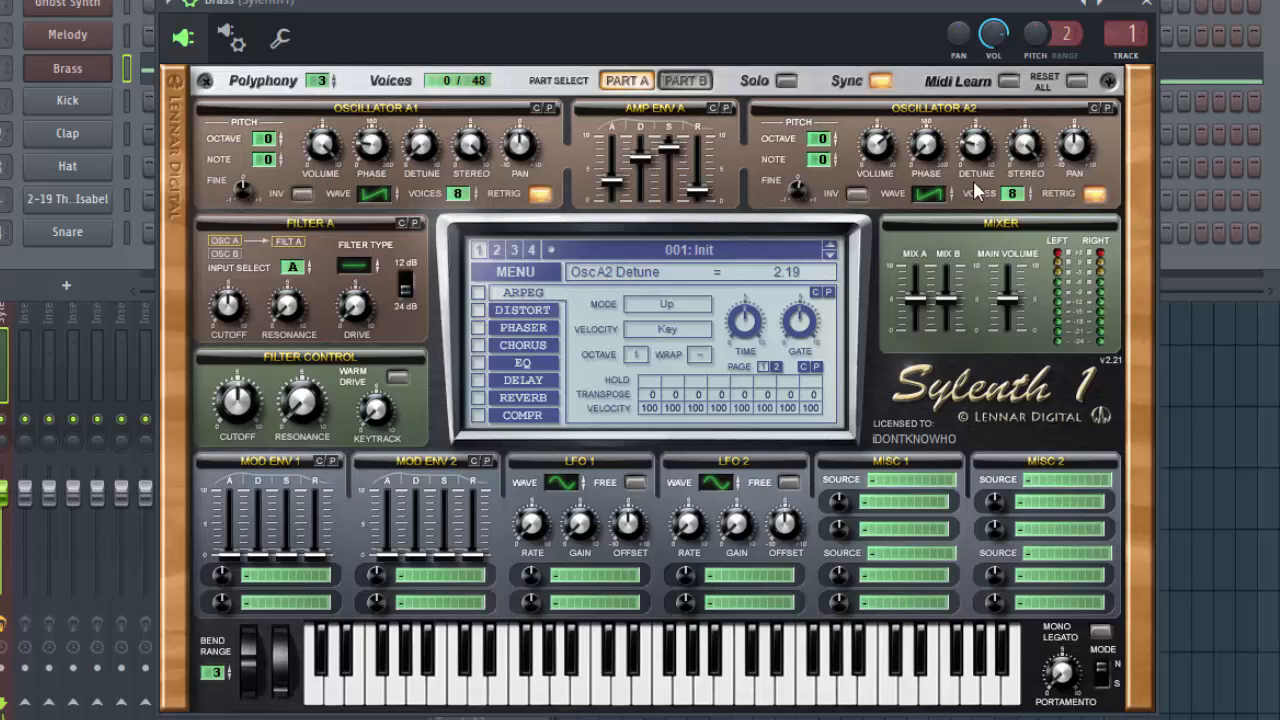
Set Filter A to lowpass with a 12 dB slope and a cutoff of 2521.26 Hz
click(377, 263)
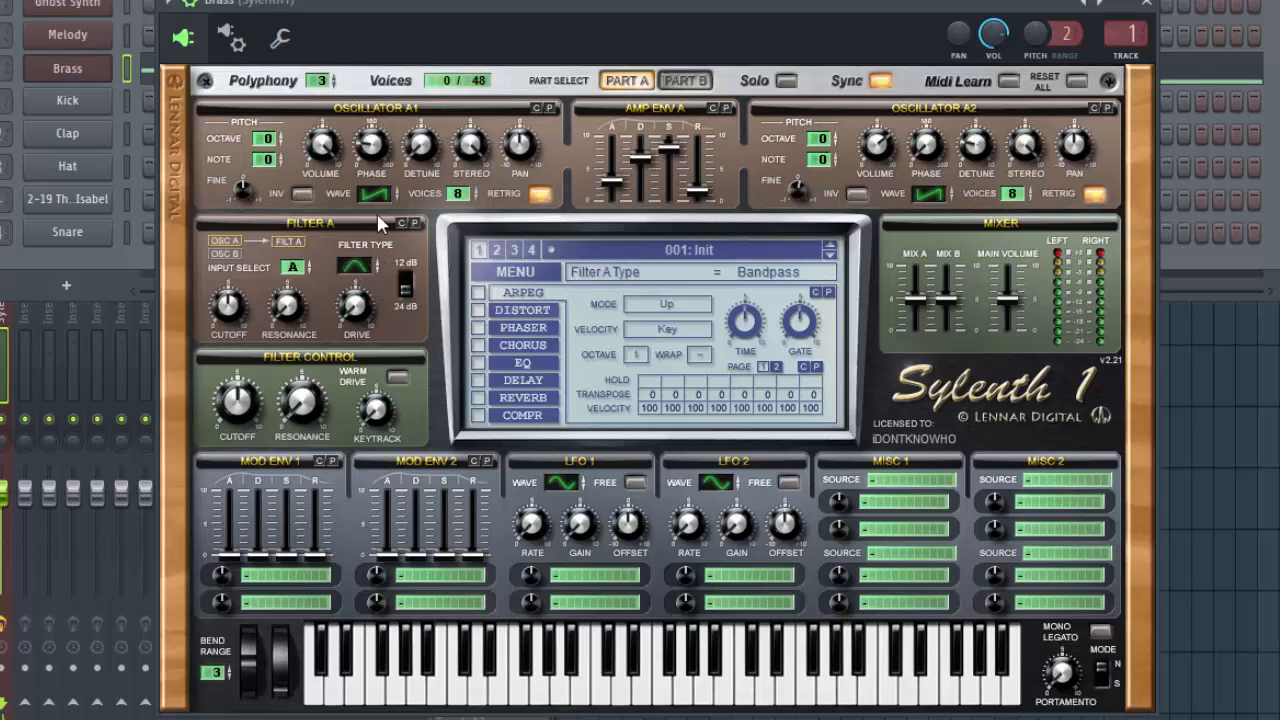
mouse_move(378, 215)
mouse_down()
mouse_move(369, 251)
mouse_move(372, 225)
mouse_up()
click(406, 287)
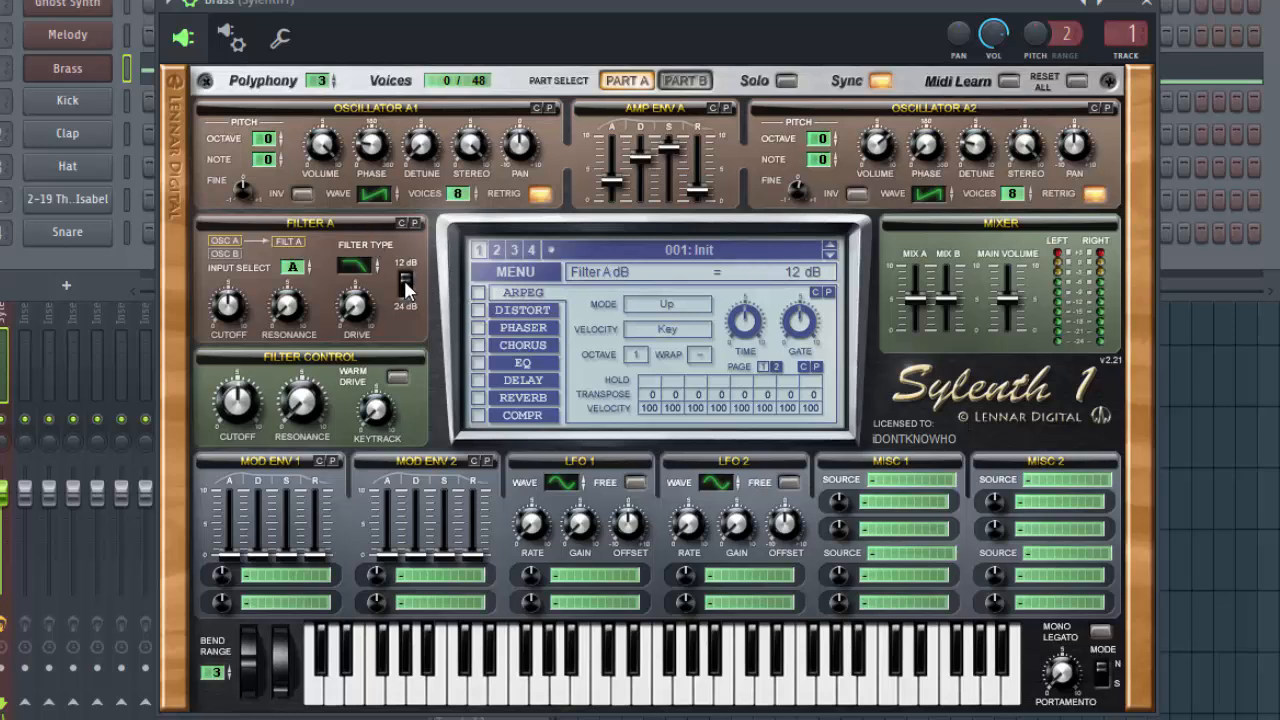
mouse_move(236, 304)
mouse_down()
mouse_move(243, 288)
mouse_move(232, 318)
mouse_move(236, 300)
mouse_up()
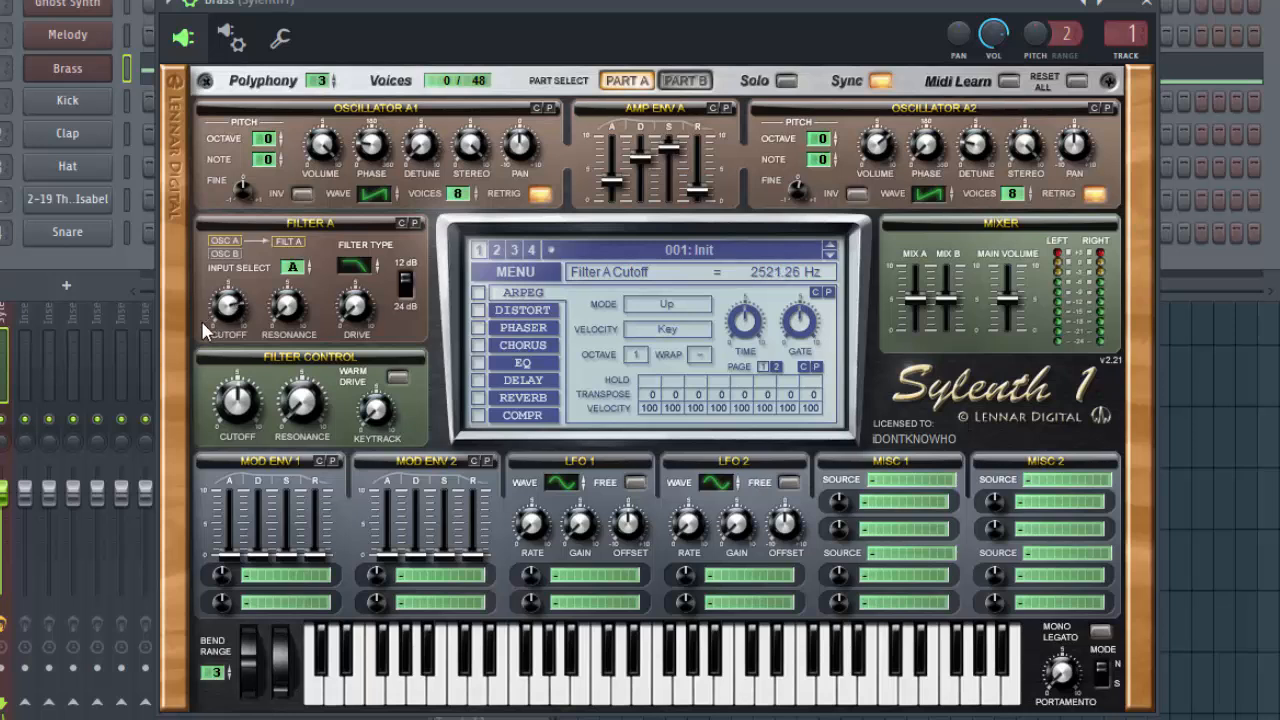
Adjust Filter A's resonance, set its drive to 0.86 and fine-tune the filter control cutoff
mouse_move(293, 300)
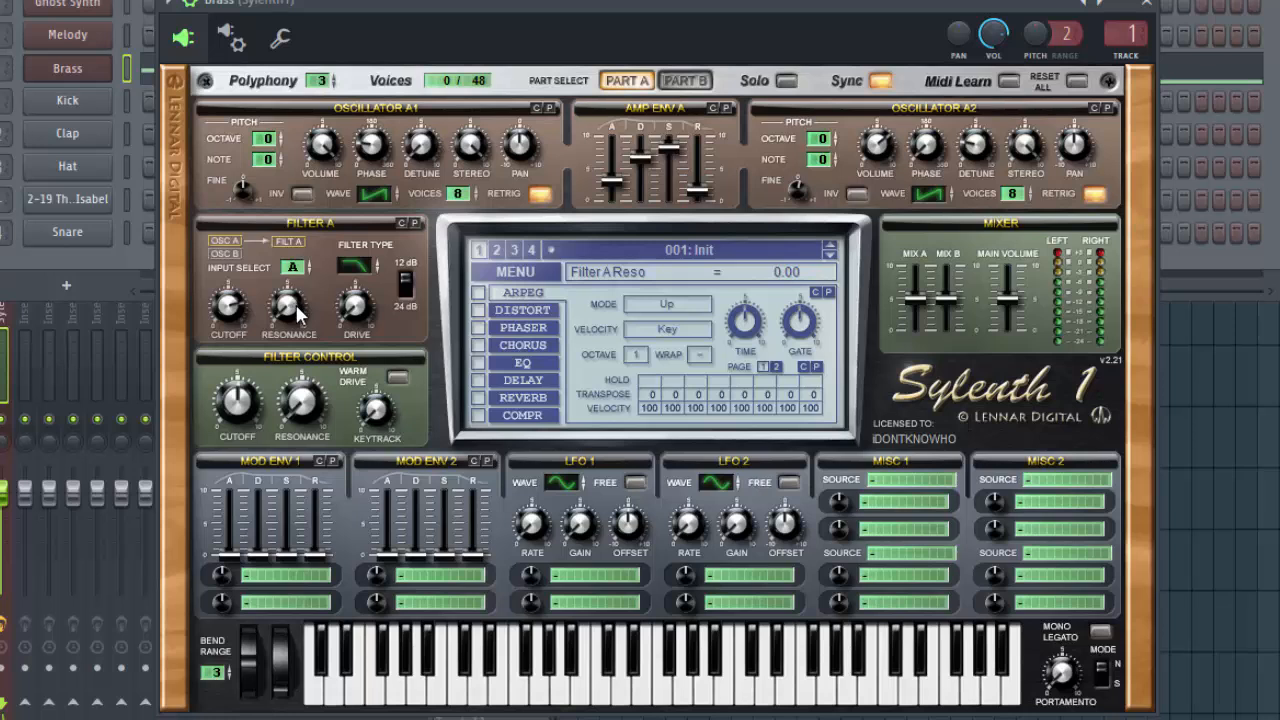
mouse_move(297, 310)
mouse_down()
mouse_move(293, 293)
mouse_move(289, 303)
mouse_up()
click(349, 308)
drag(352, 311, 355, 299)
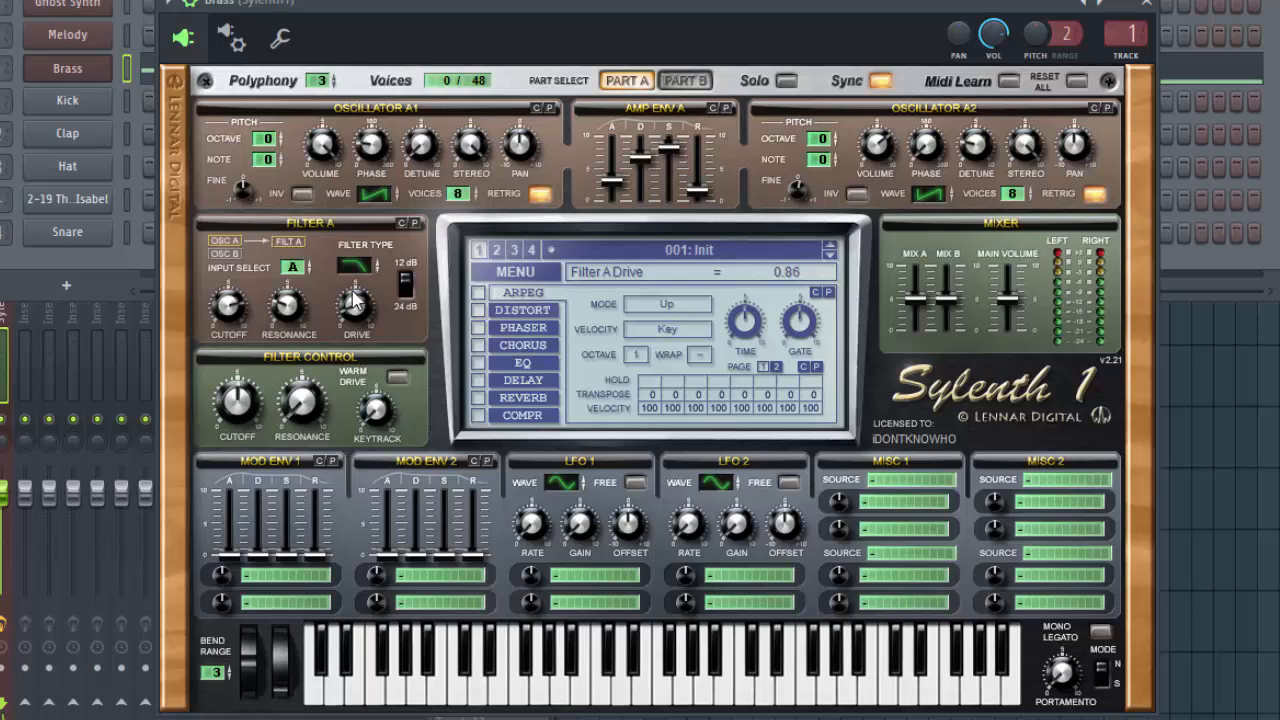
click(252, 410)
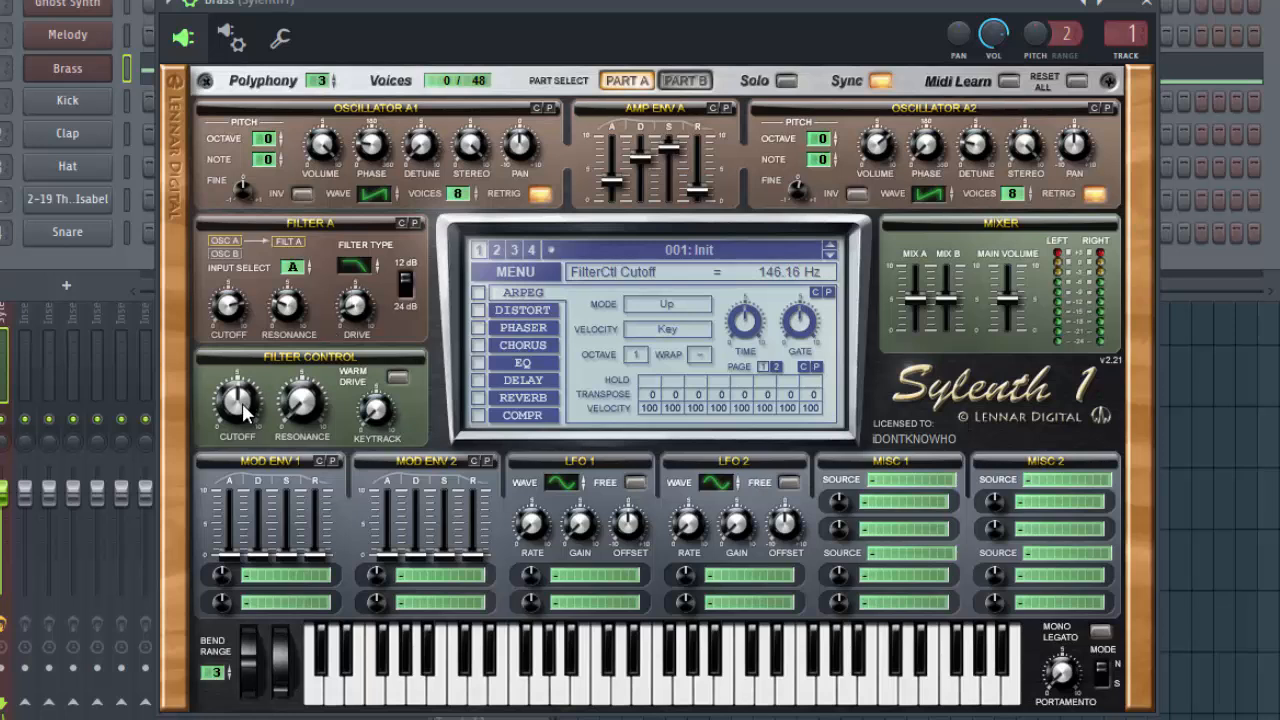
drag(243, 404, 247, 404)
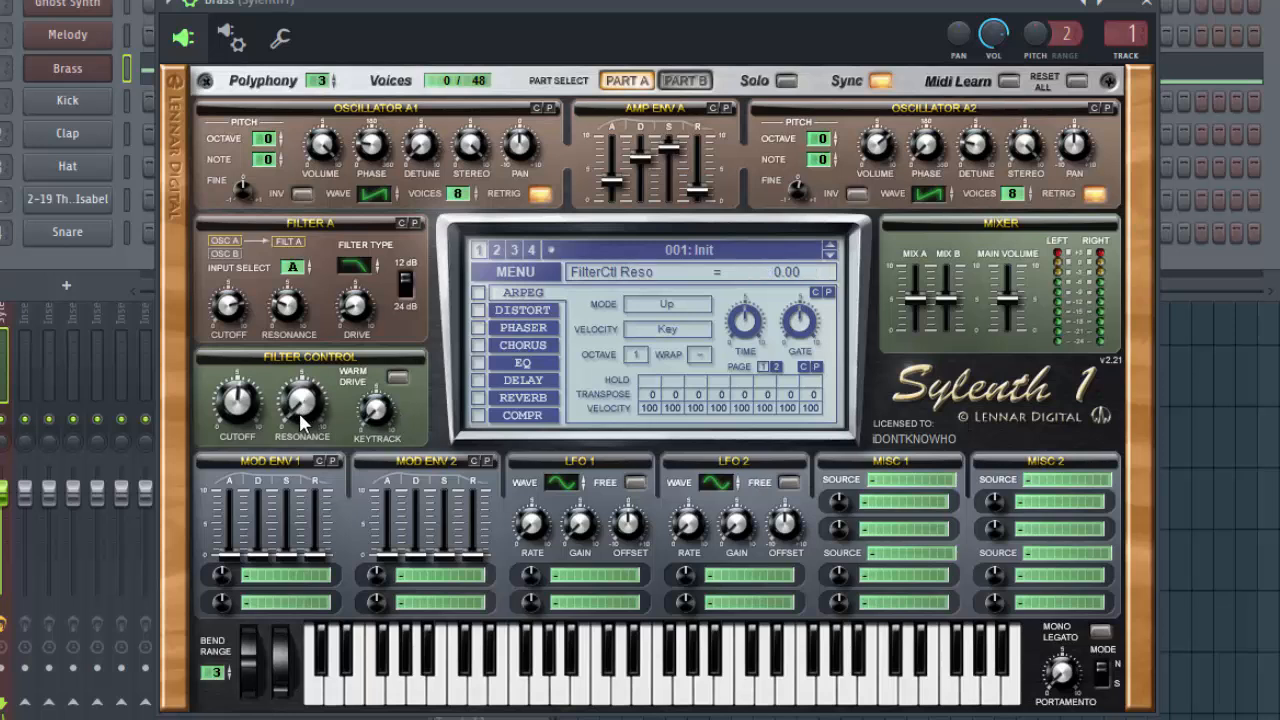
Enable the compressor and reverb, raise the reverb damp, adjust its size, set width to 63.33 % and lower dry/wet
click(478, 416)
click(478, 398)
click(512, 398)
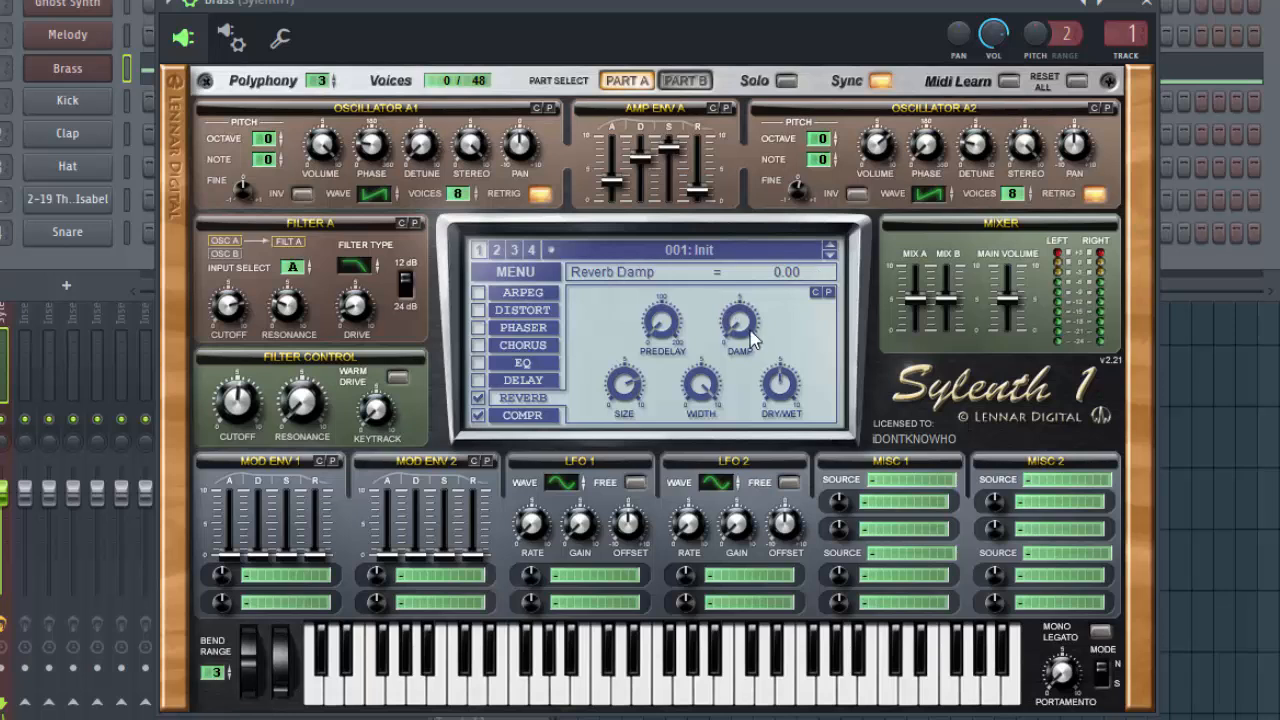
drag(762, 317, 739, 332)
drag(625, 388, 626, 391)
drag(698, 414, 706, 395)
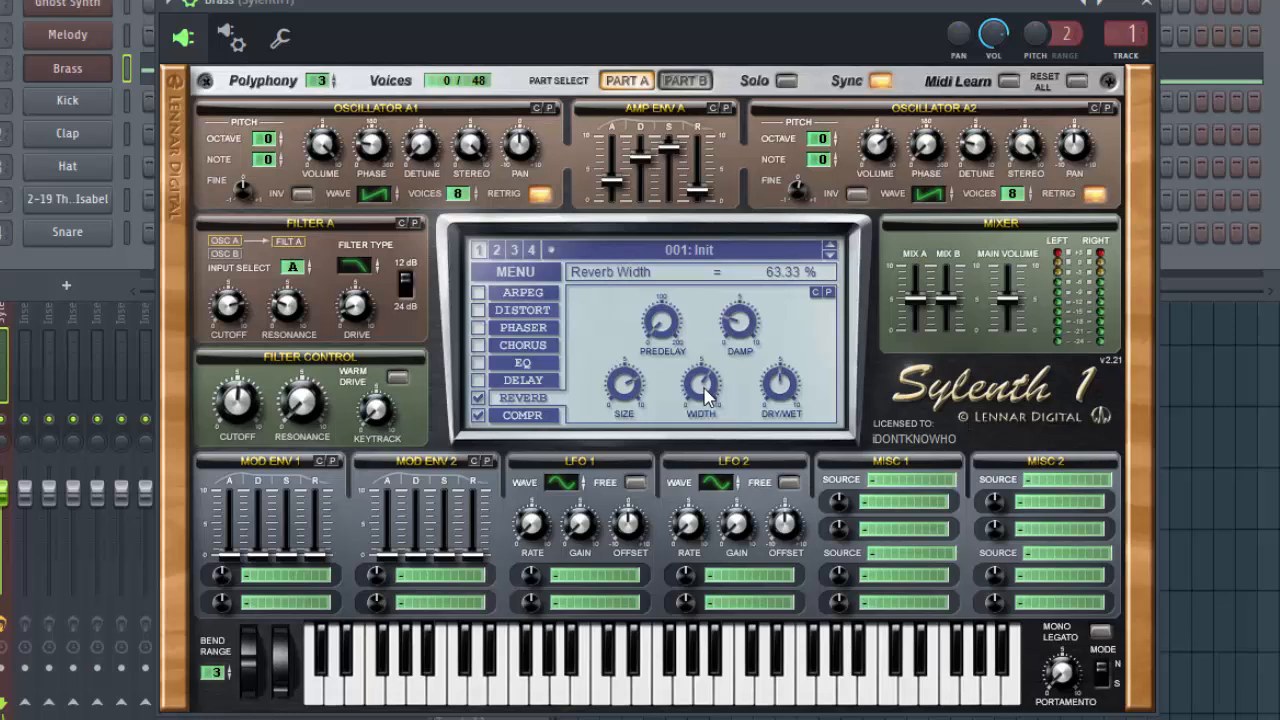
click(782, 394)
drag(785, 395, 785, 416)
Enable the EQ and chorus, set the chorus rate to 0.23 Hz and raise its depth to about half
click(478, 362)
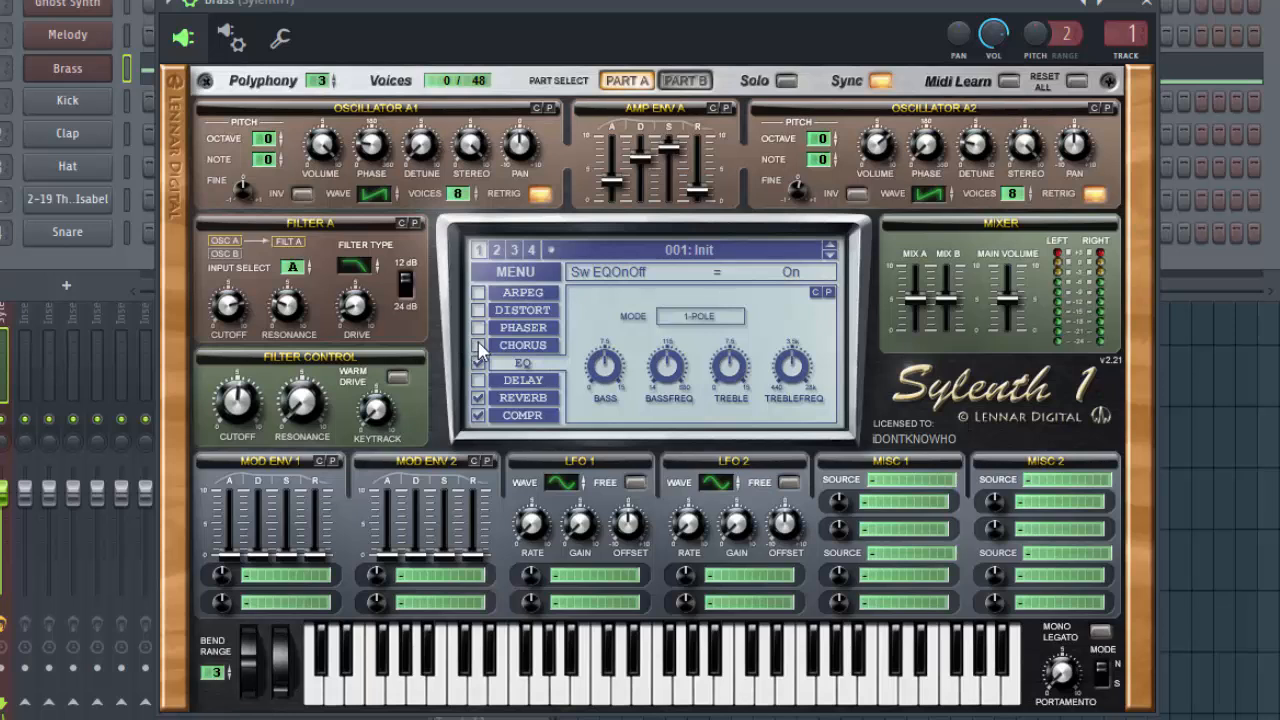
click(478, 345)
drag(606, 320, 673, 290)
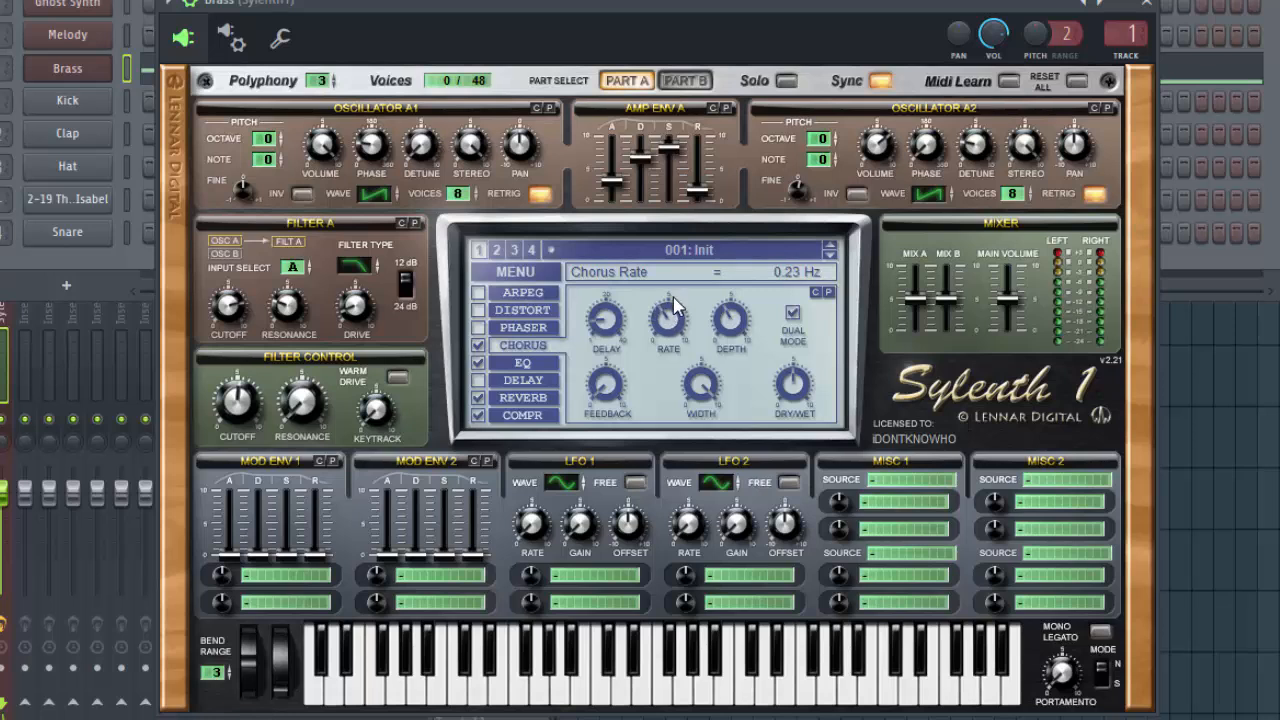
drag(755, 300, 738, 316)
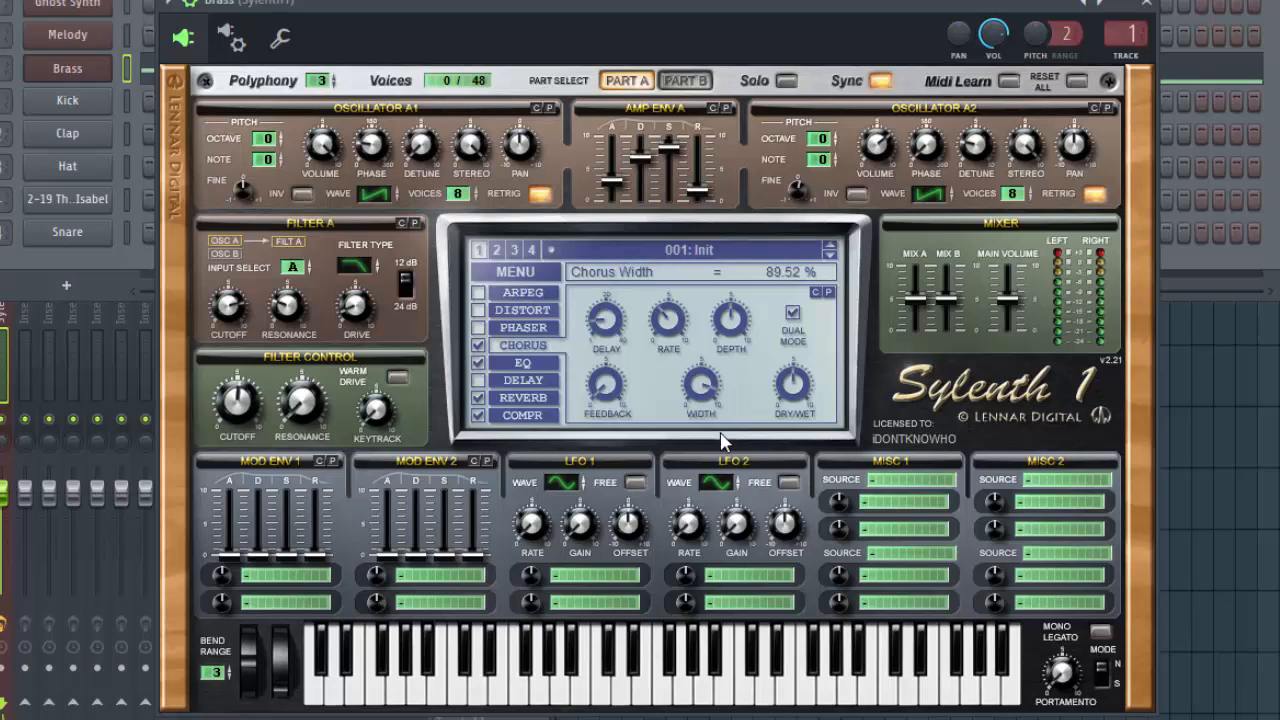
Reduce the chorus width and dry/wet, with the chorus mode set to Dual
drag(722, 393, 712, 371)
mouse_move(808, 388)
mouse_down()
mouse_move(795, 394)
mouse_move(795, 374)
mouse_up()
click(794, 316)
click(794, 316)
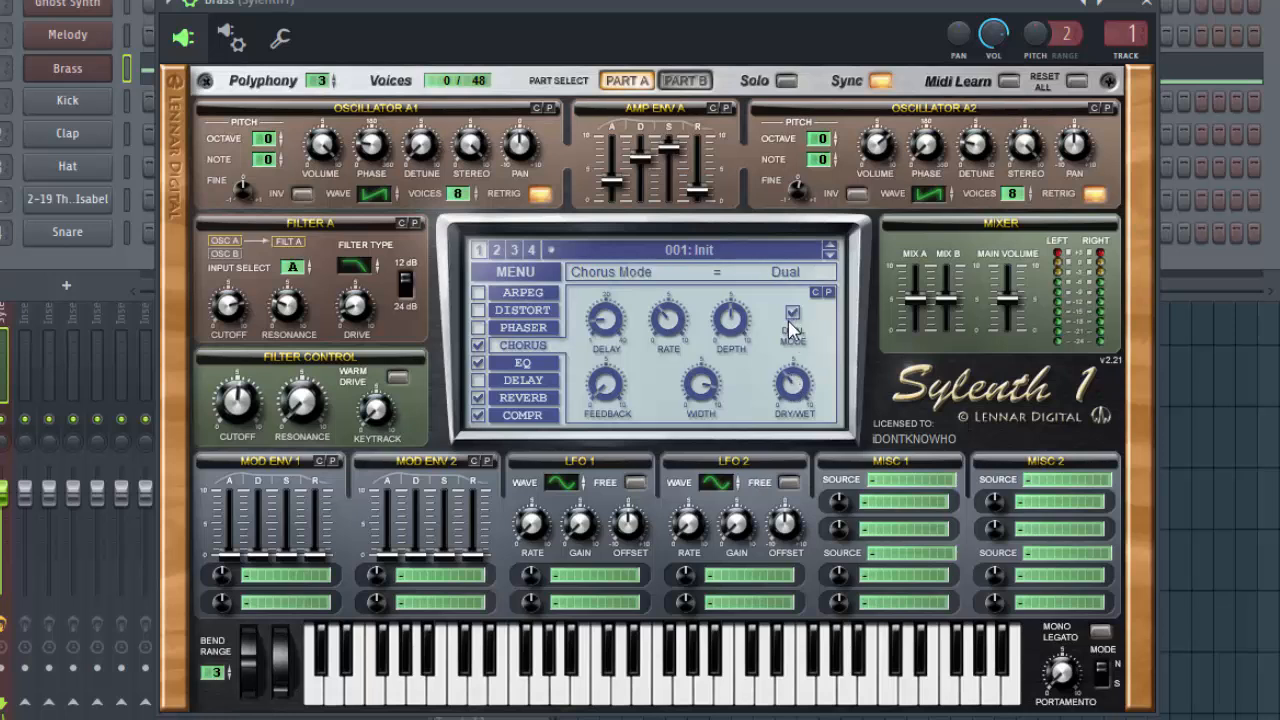